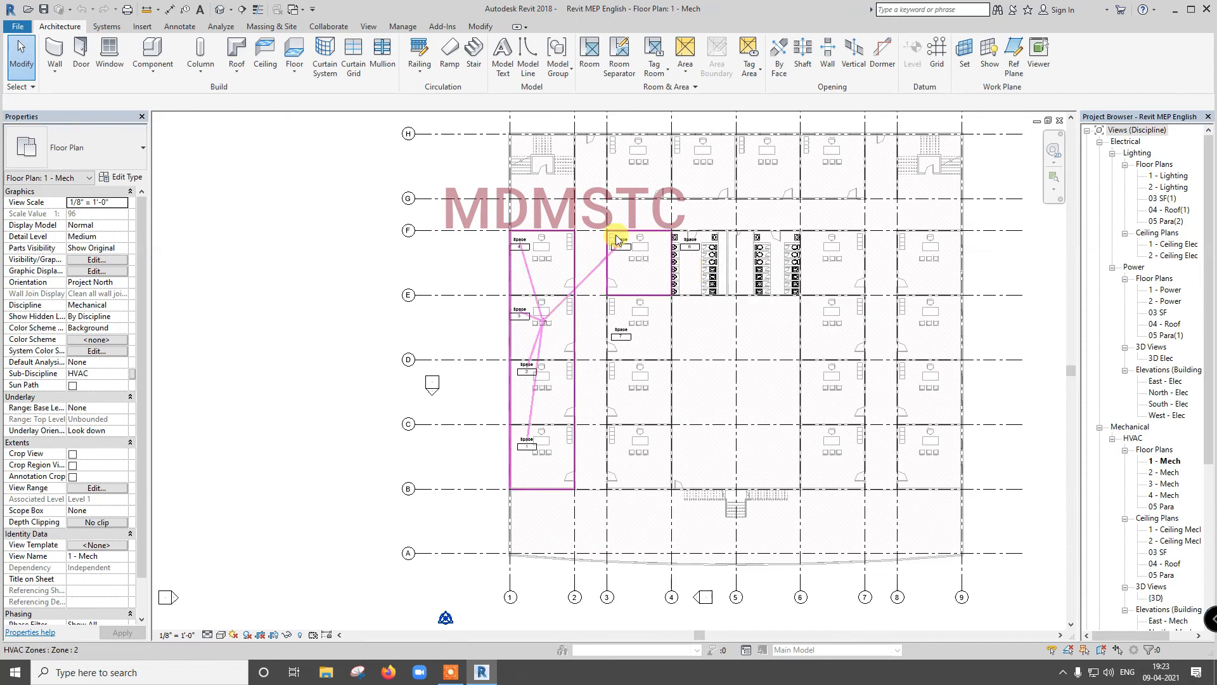
Step: Open the Heating and Cooling Loads settings and choose Office as the building type
click(220, 26)
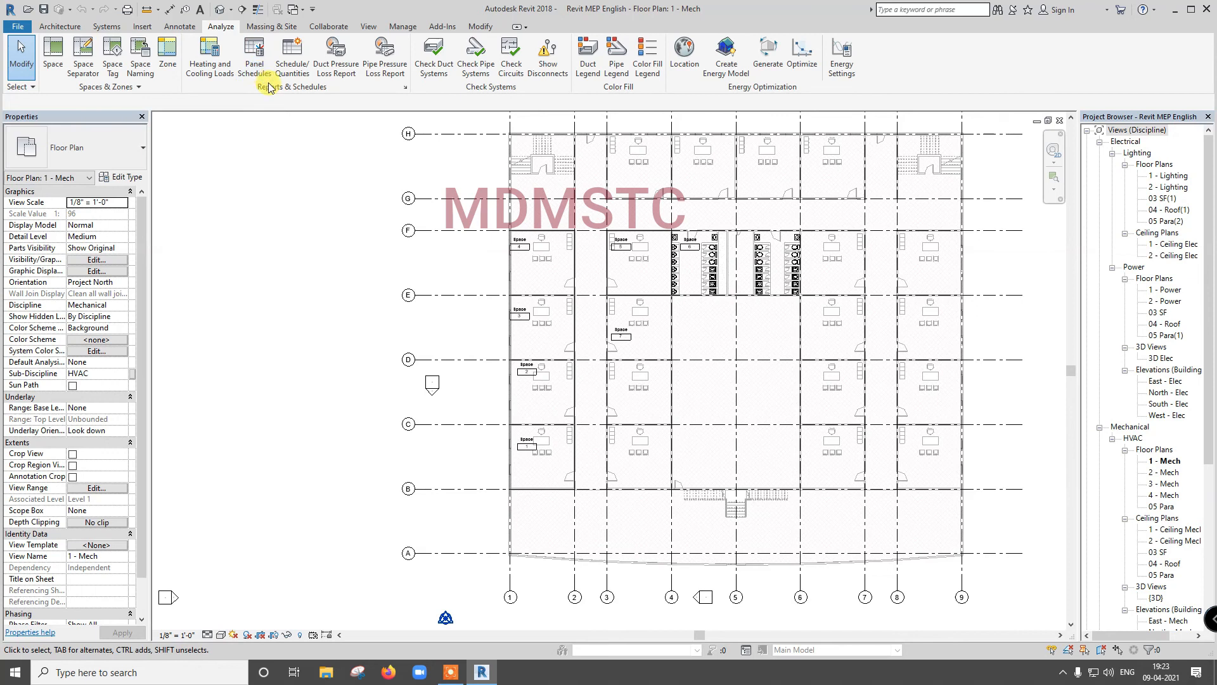
click(220, 72)
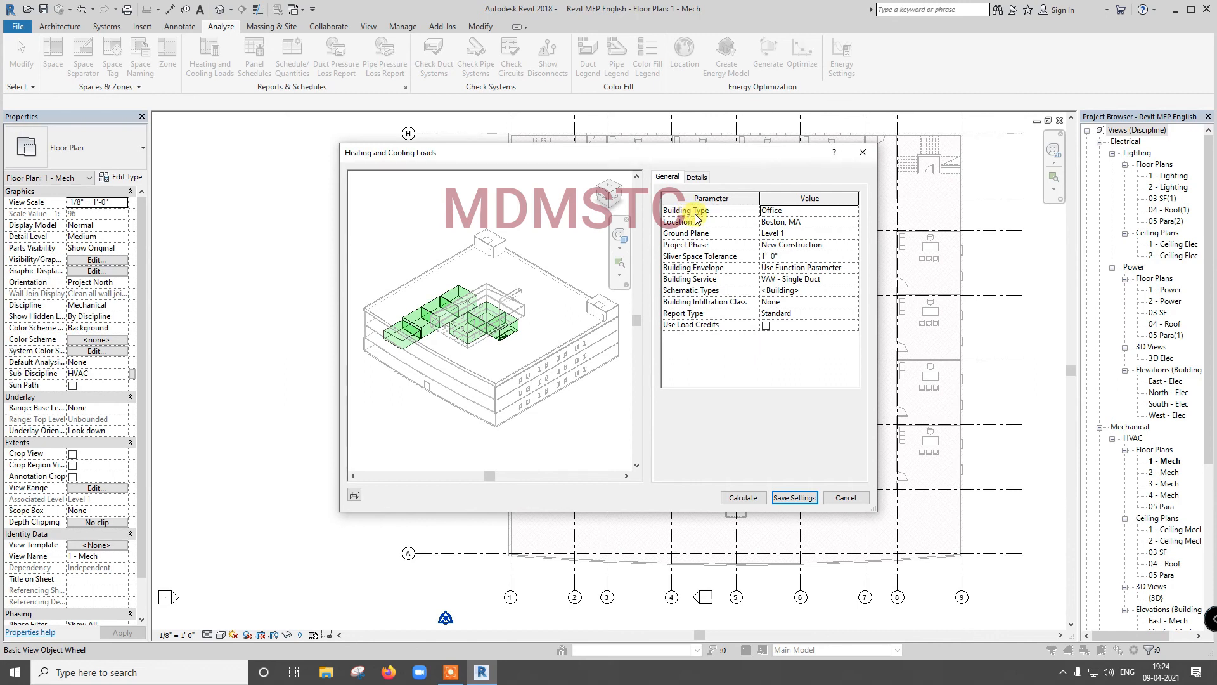
click(853, 217)
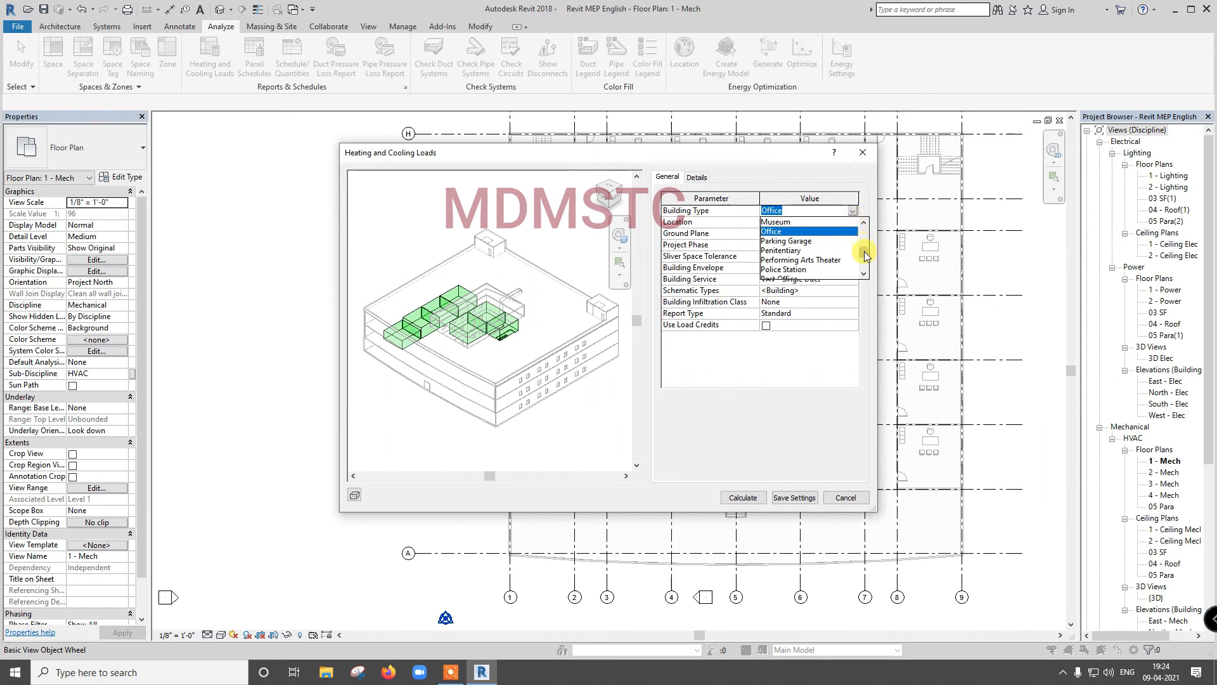
click(863, 274)
click(864, 274)
click(864, 274)
click(864, 274)
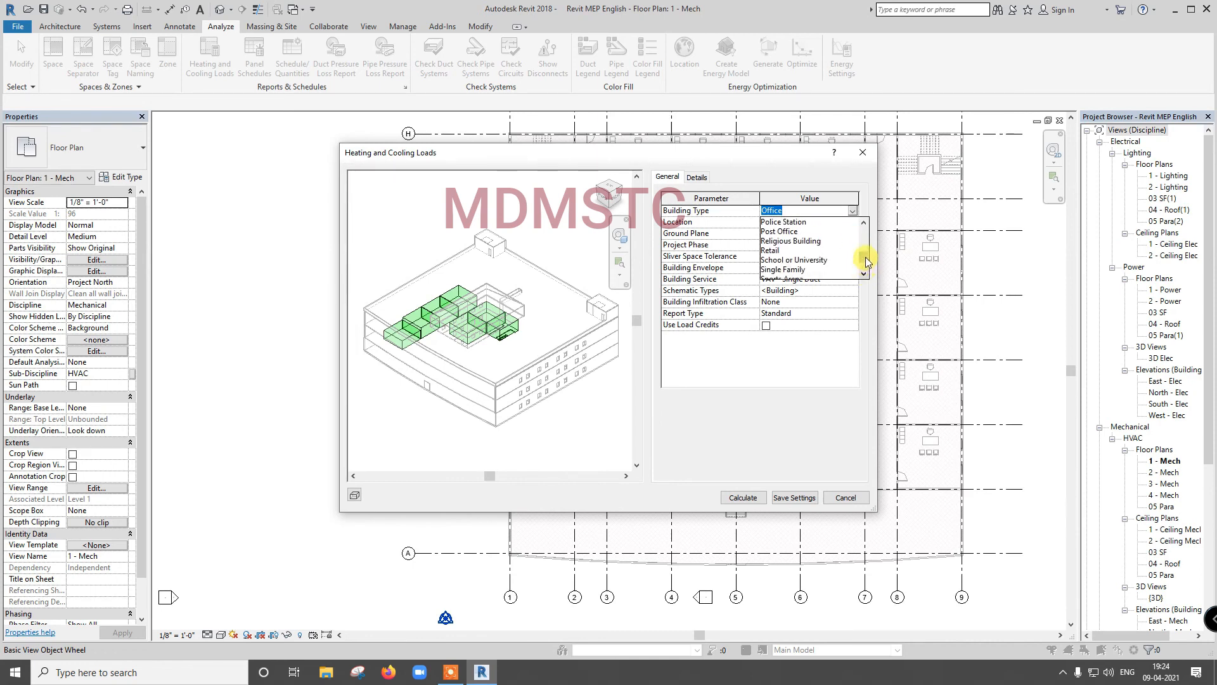
drag(865, 258, 864, 247)
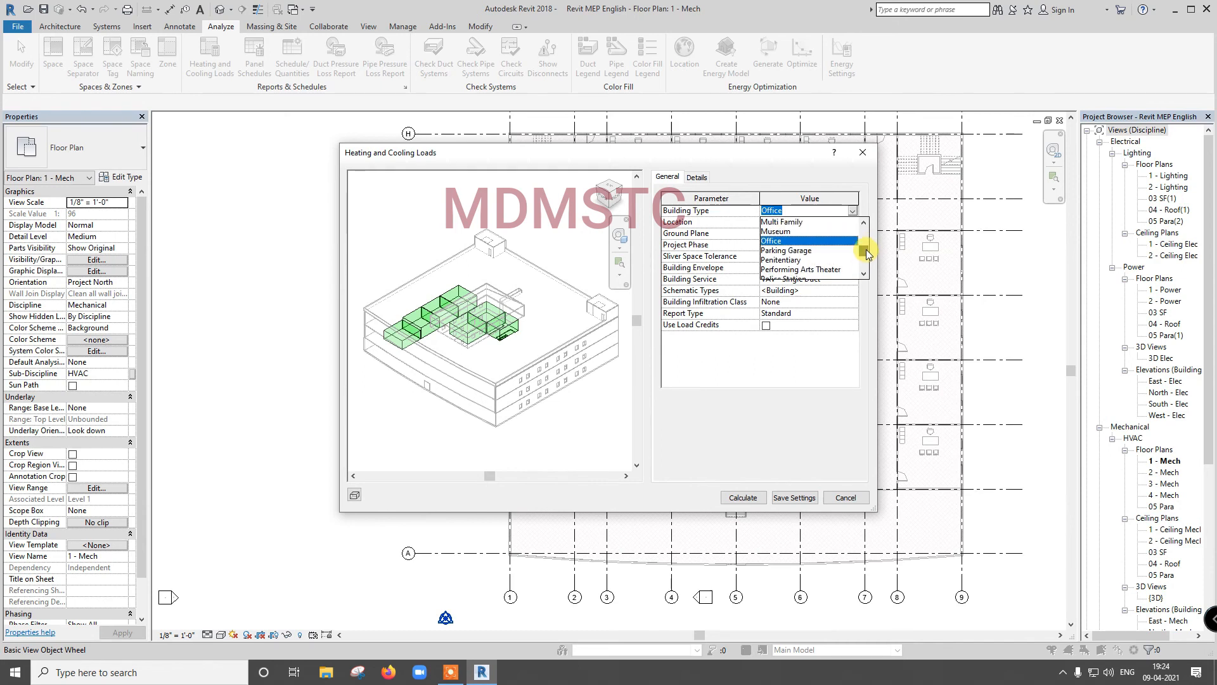
click(788, 242)
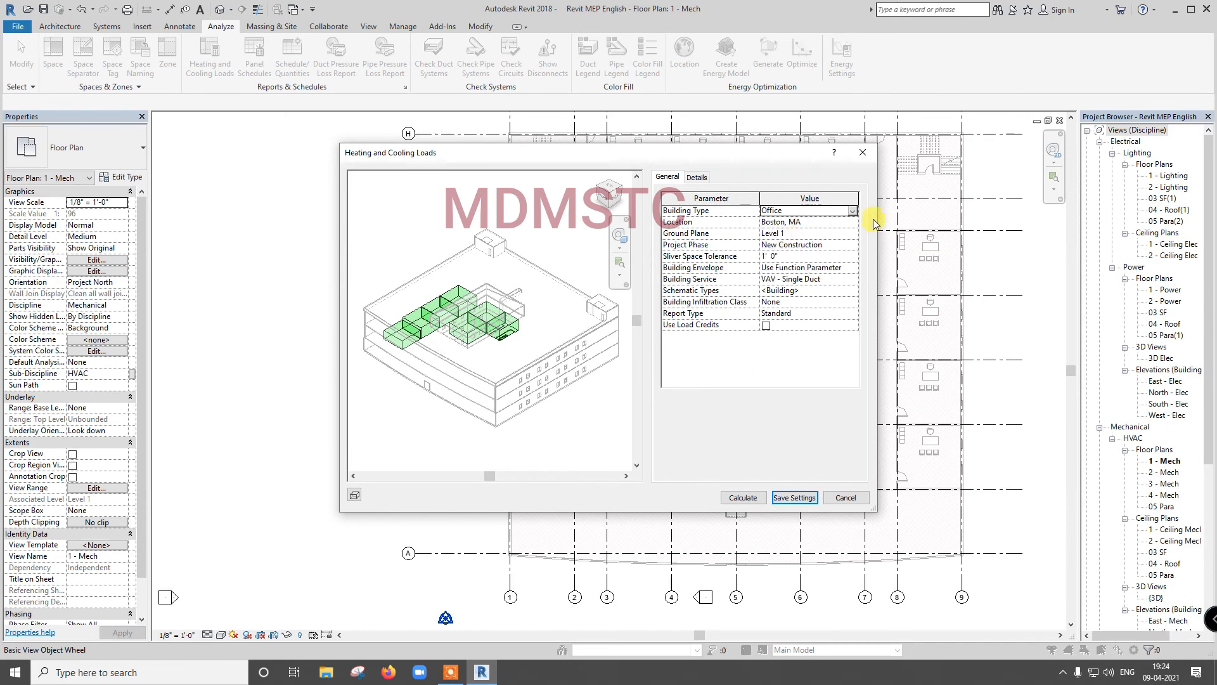
Step: Open the project's location settings and browse the cities offered by the Default City List
click(853, 222)
click(857, 221)
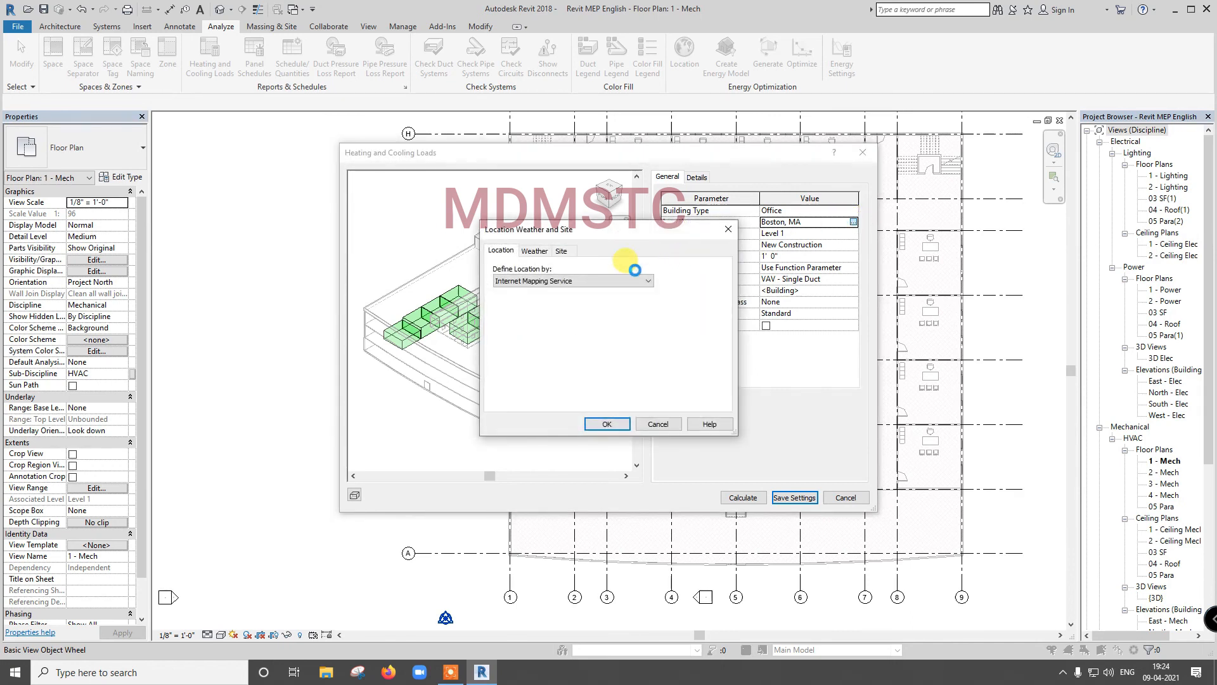
click(595, 281)
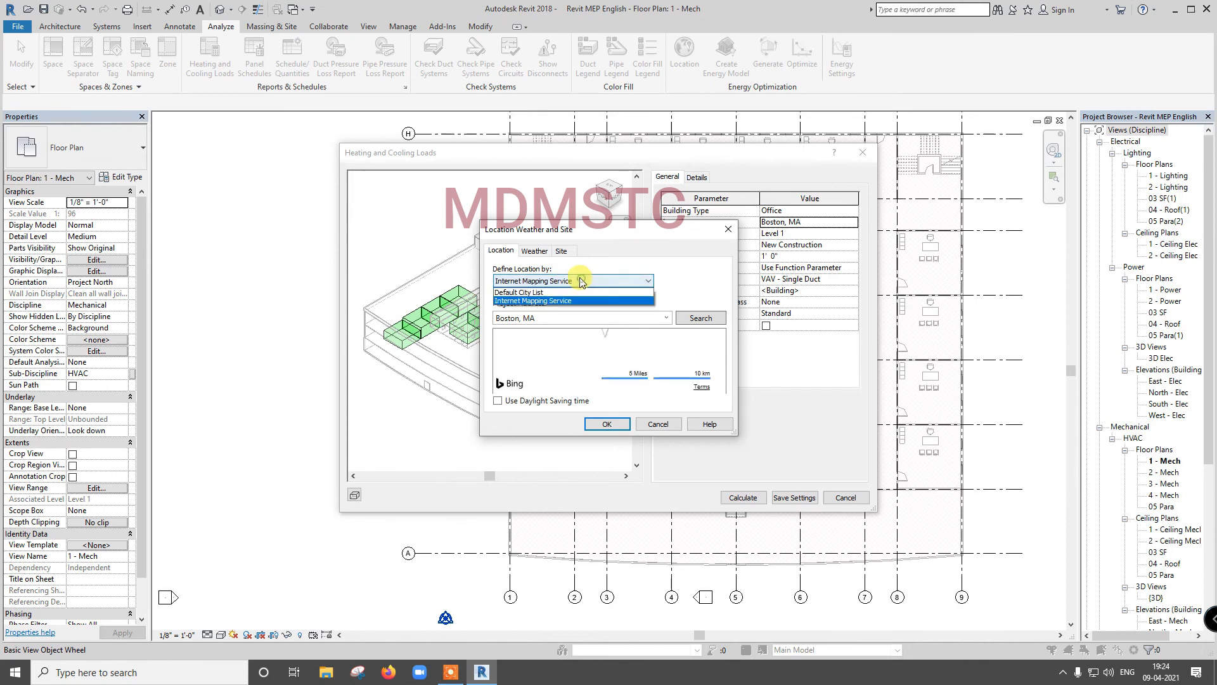
click(551, 292)
click(647, 326)
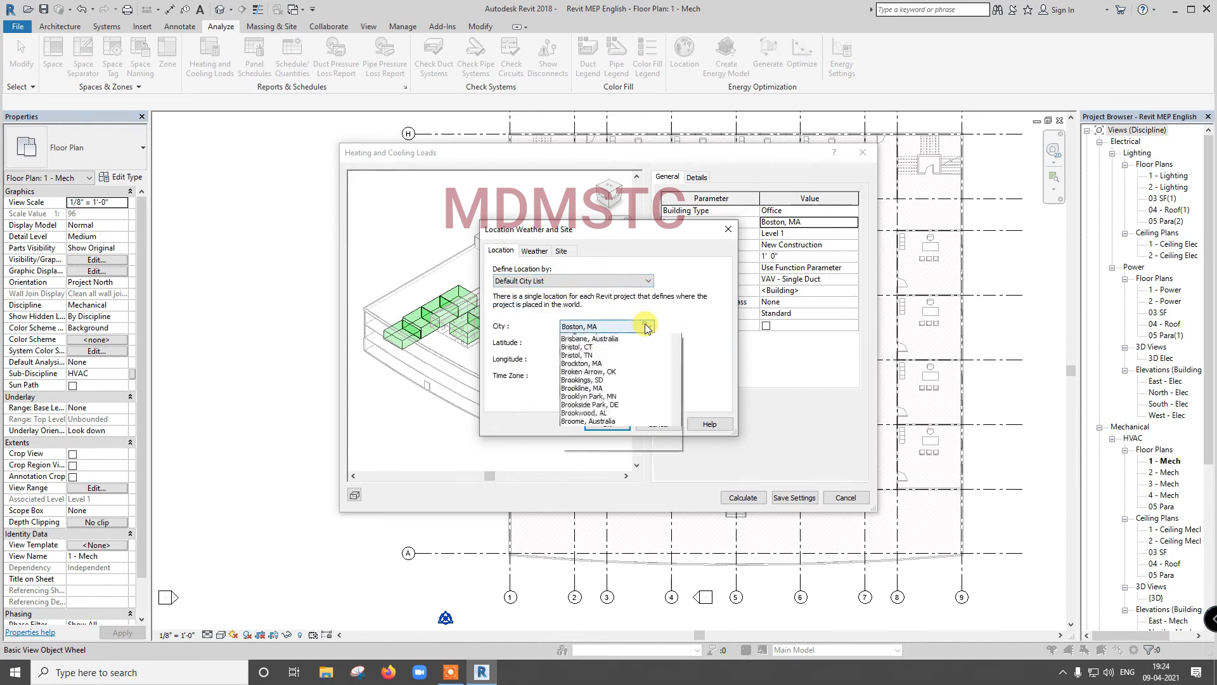
scroll(647, 327, down, 9)
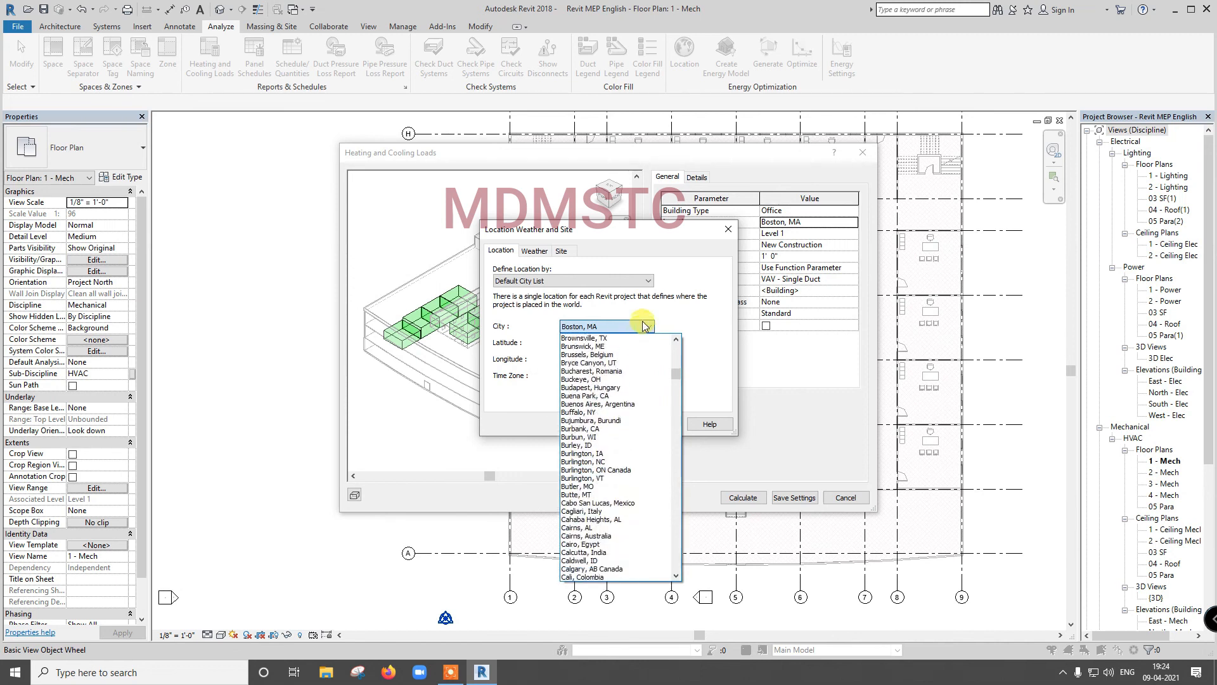
Step: Define the project location by Internet Mapping Service
click(647, 292)
click(647, 281)
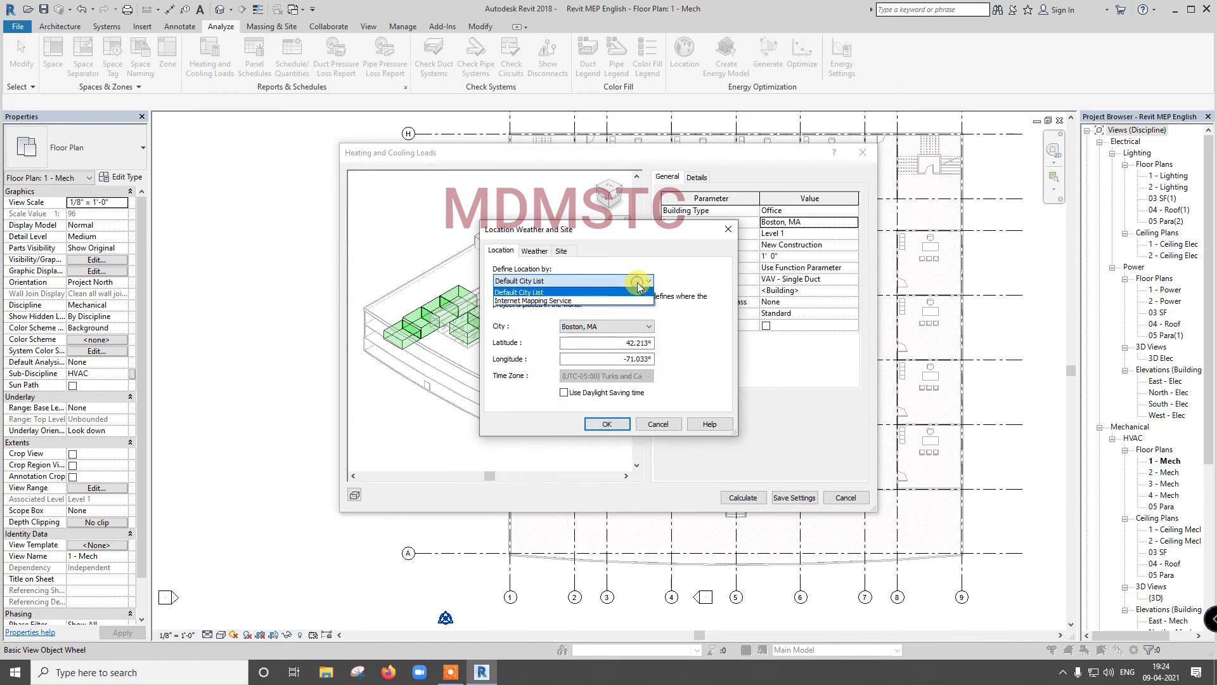
click(594, 300)
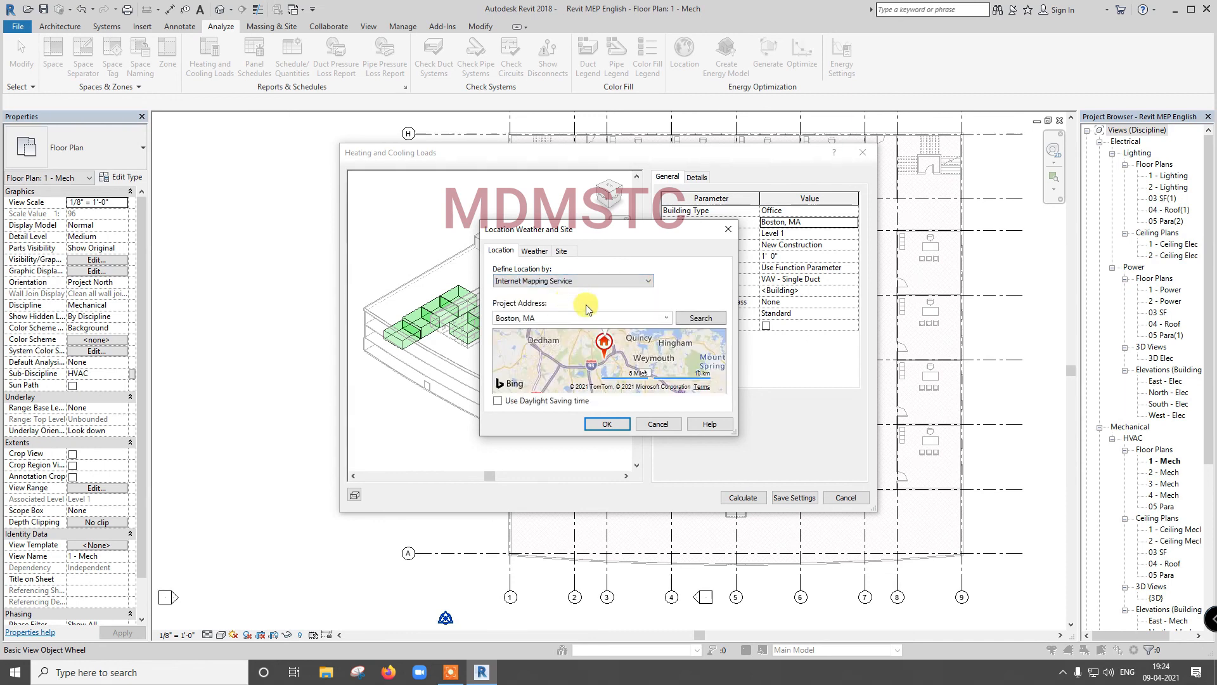
Step: Enlarge the location dialog and move the project pin from Boston to just beside Tiruchirappalli, India, at about 10.733, 78.752
drag(733, 433, 1050, 595)
scroll(627, 375, down, 4)
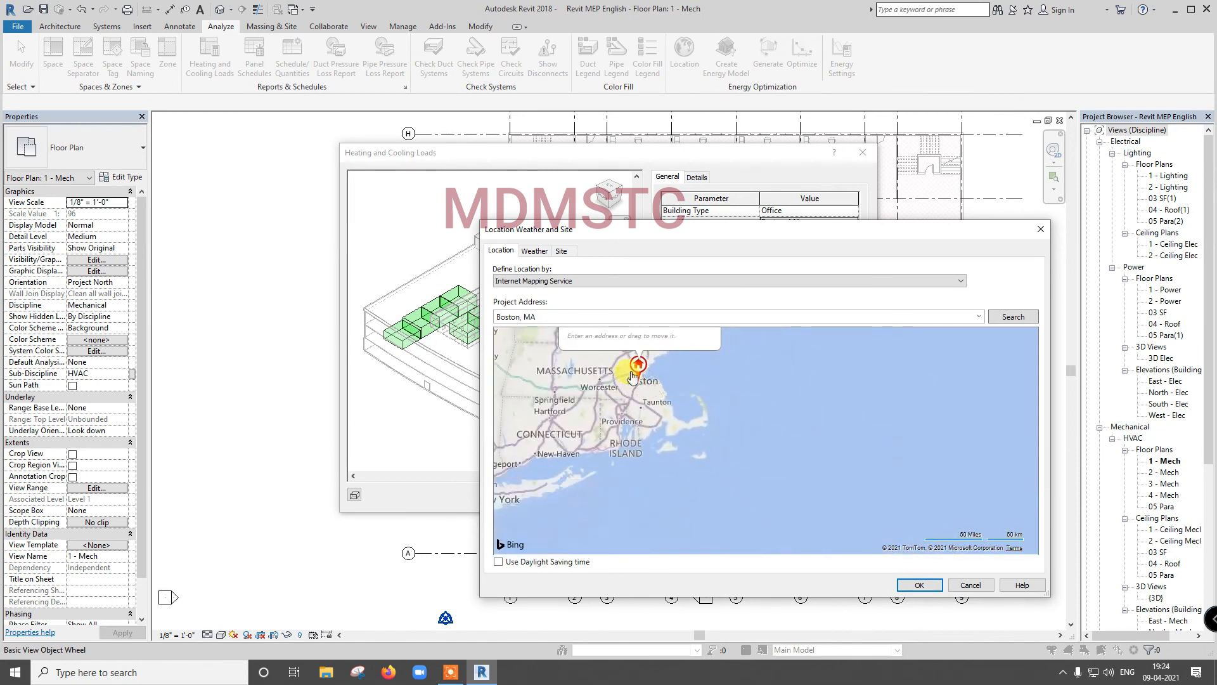
drag(637, 368, 635, 417)
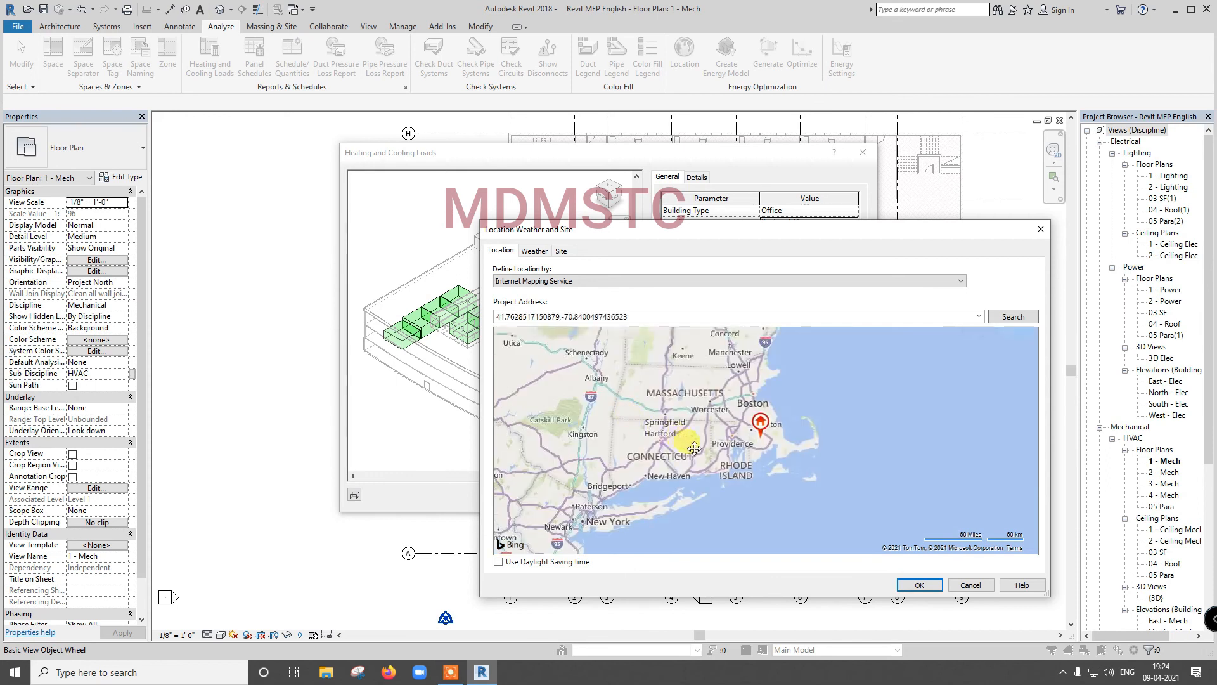
scroll(783, 444, up, 1)
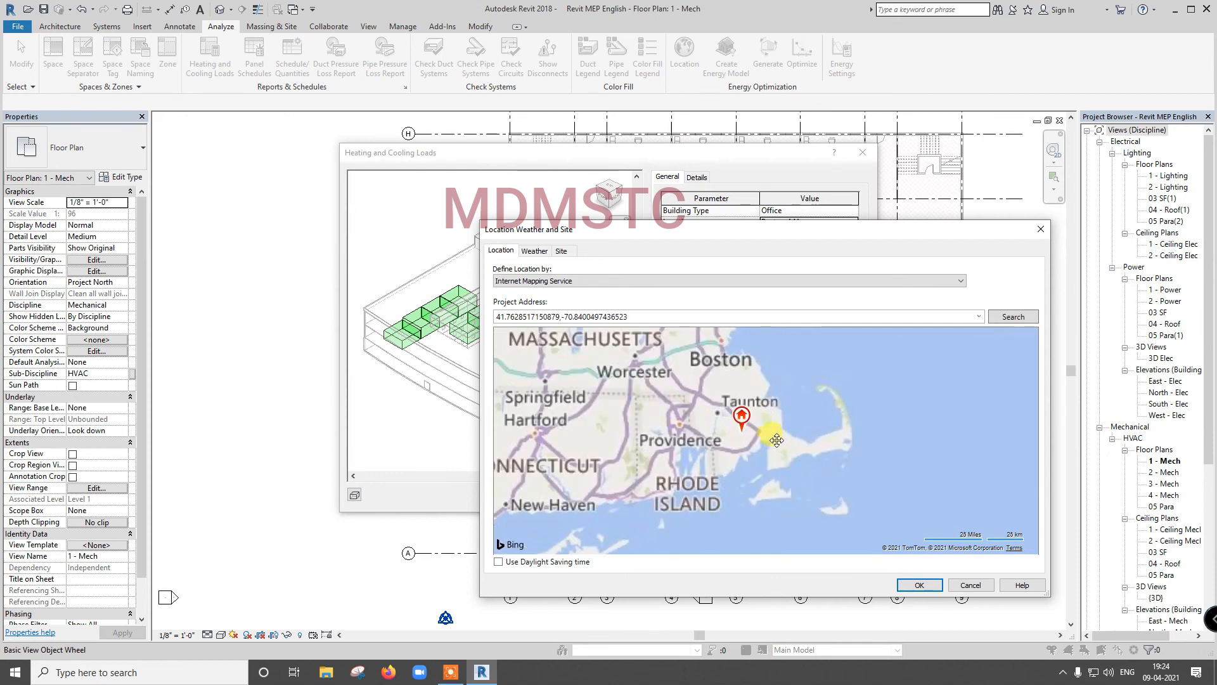
scroll(647, 421, down, 3)
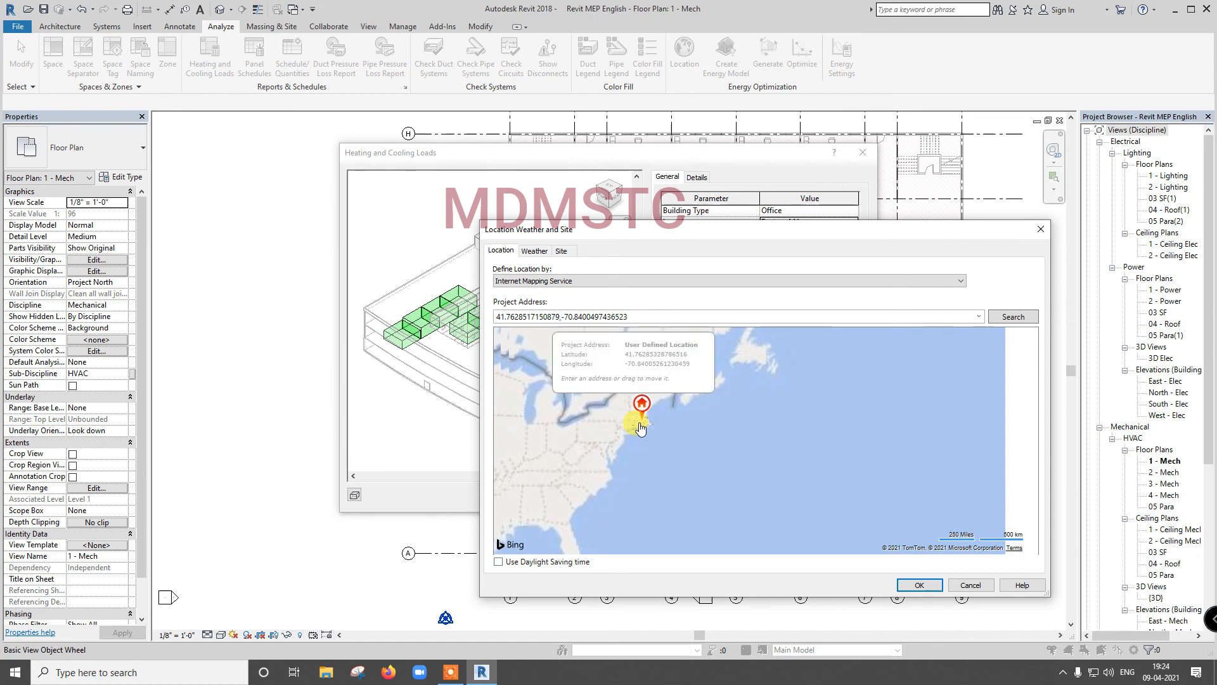
scroll(640, 424, down, 3)
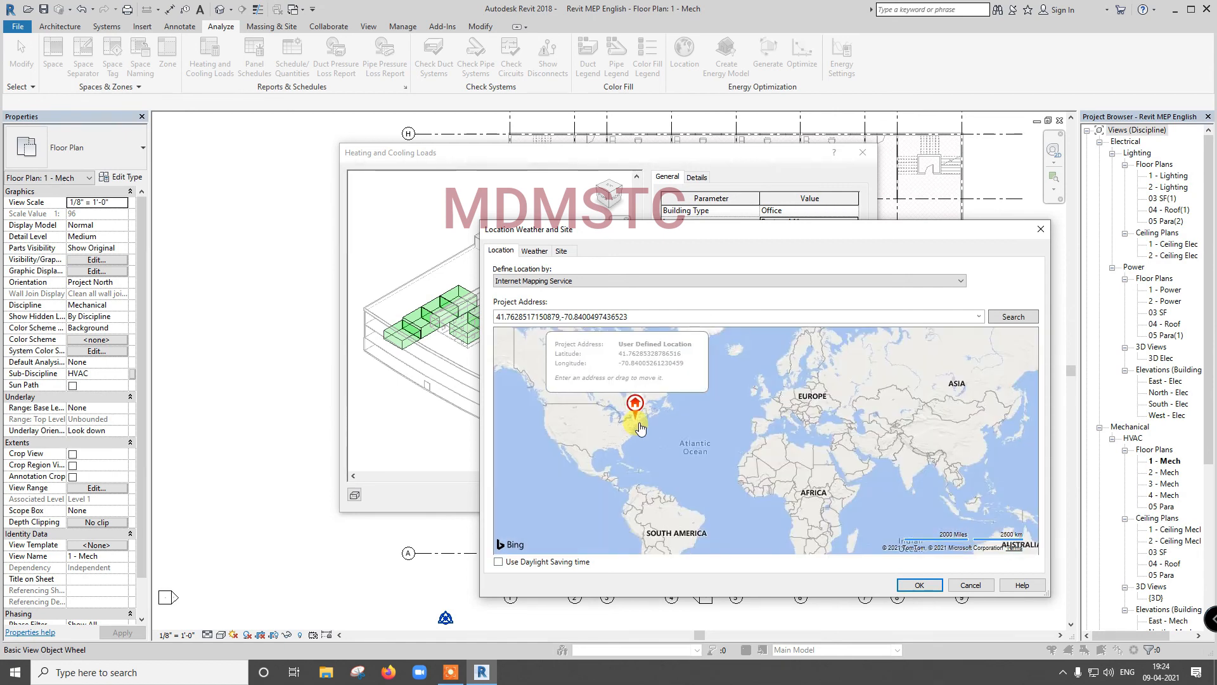
drag(636, 409, 916, 495)
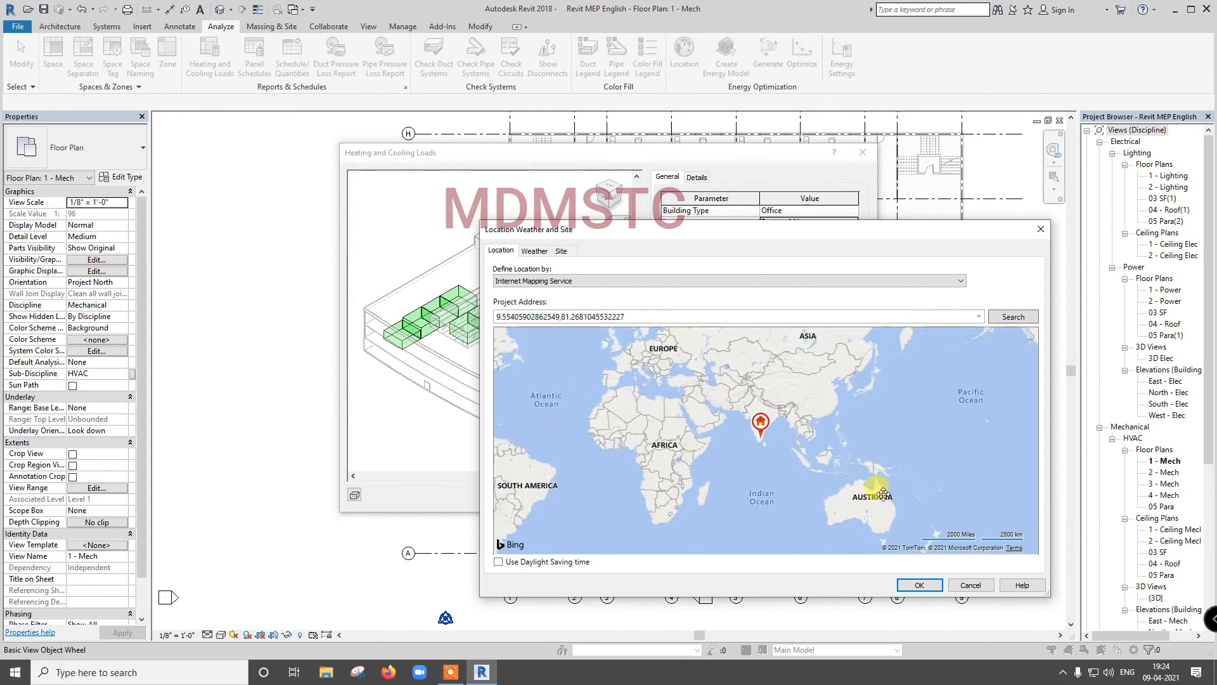
scroll(755, 441, up, 2)
scroll(755, 440, up, 4)
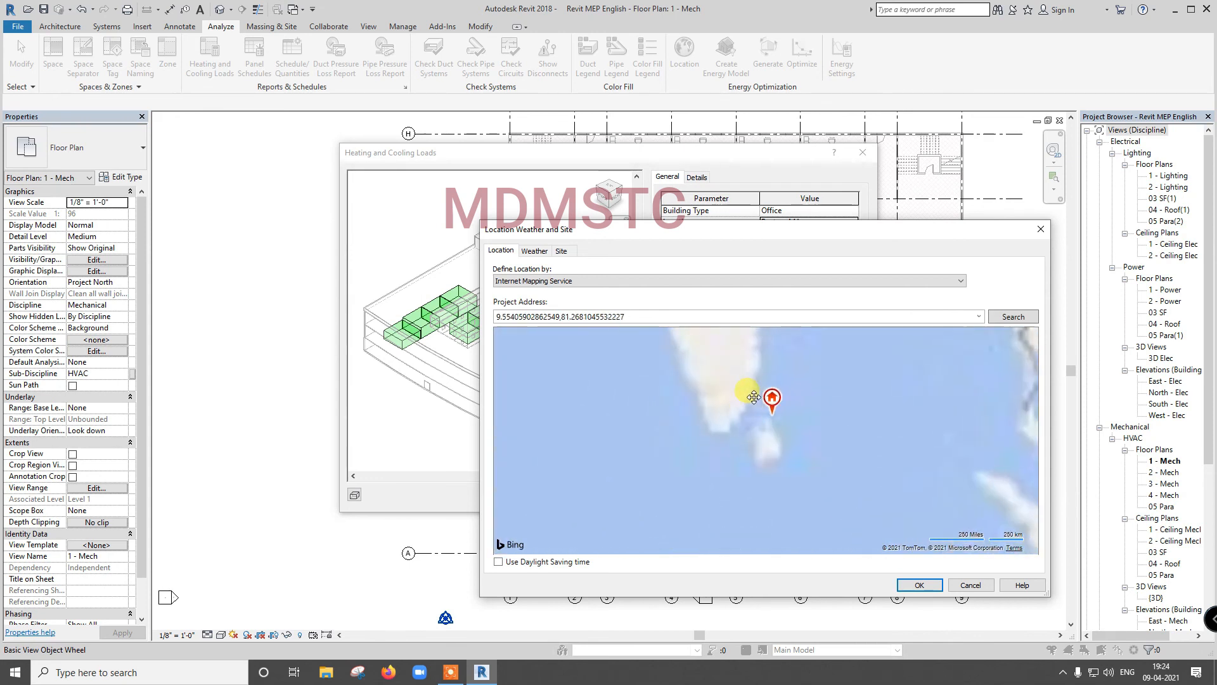
mouse_move(849, 468)
drag(848, 469, 703, 420)
scroll(764, 442, up, 3)
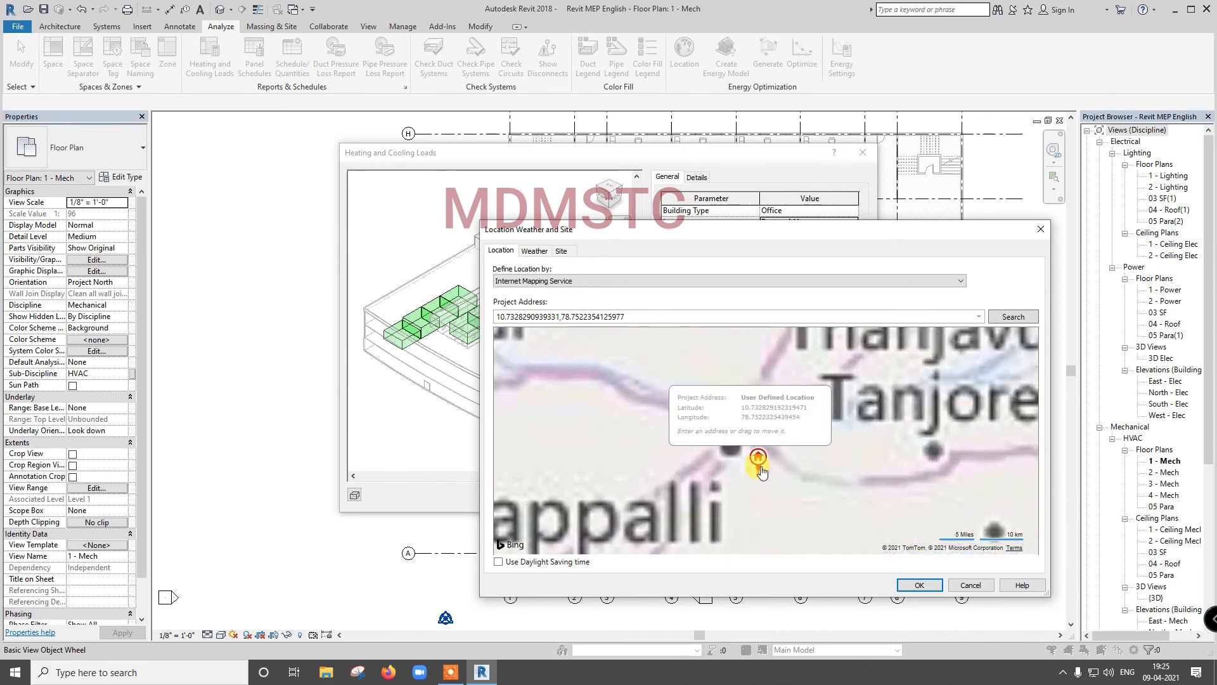
Step: Review the weather and site data for the new location and accept the location settings
click(534, 250)
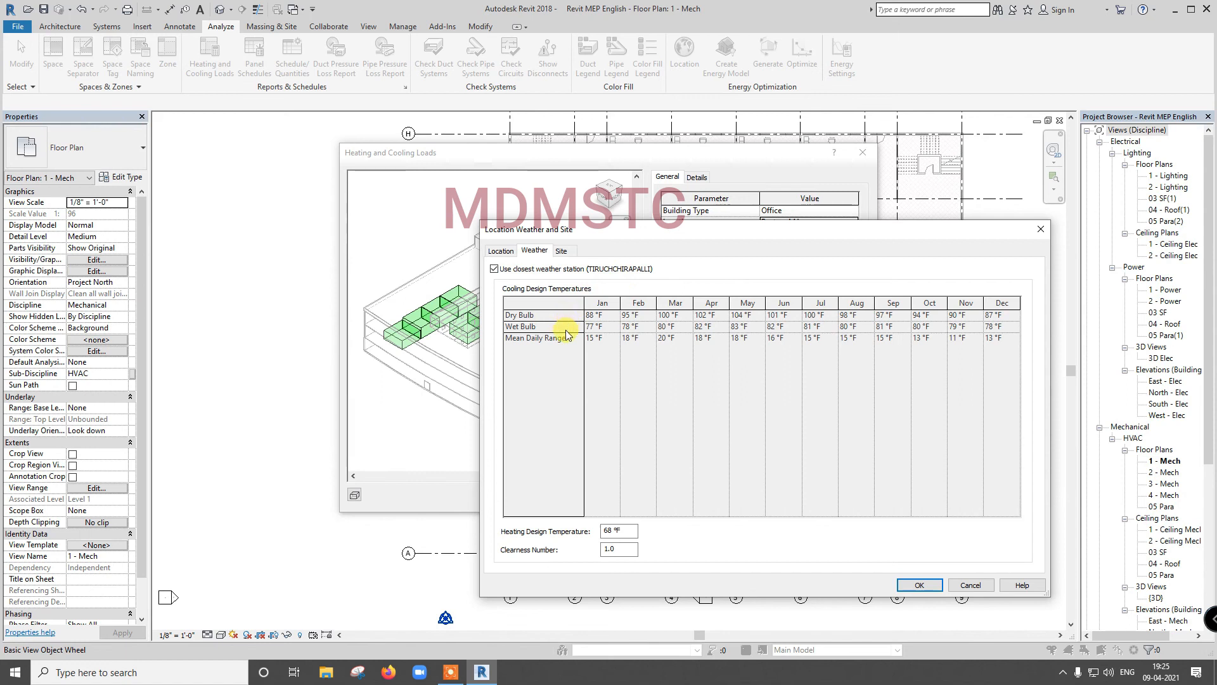
click(500, 250)
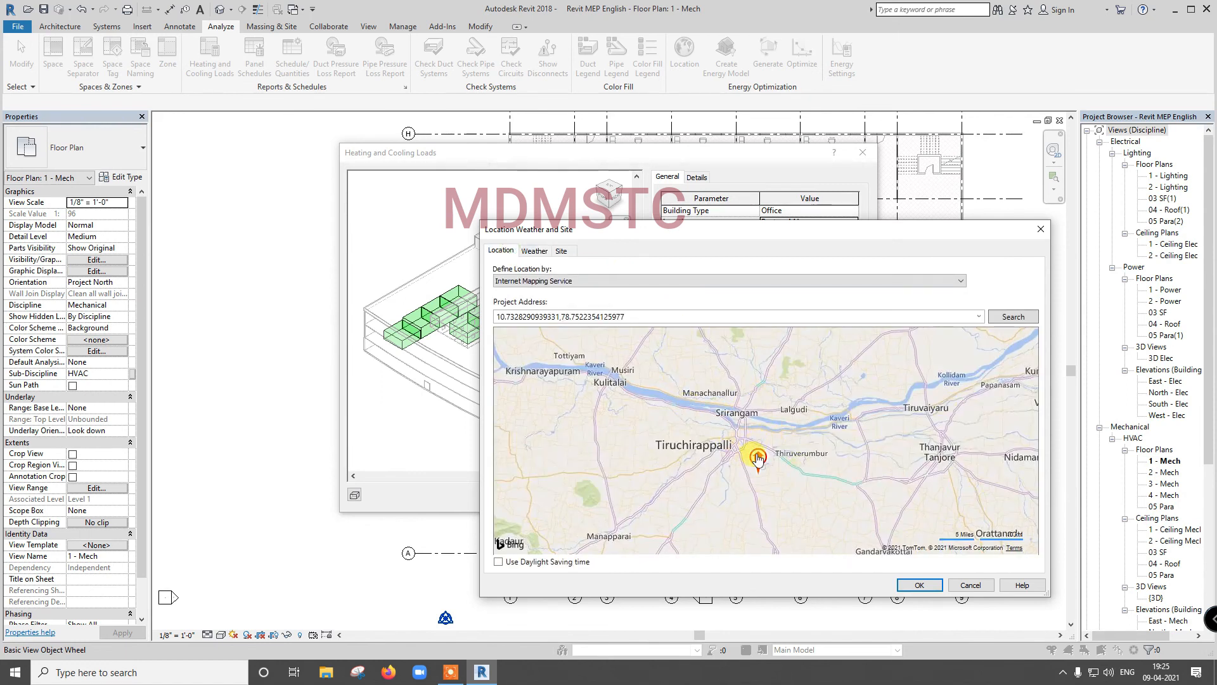
mouse_move(758, 458)
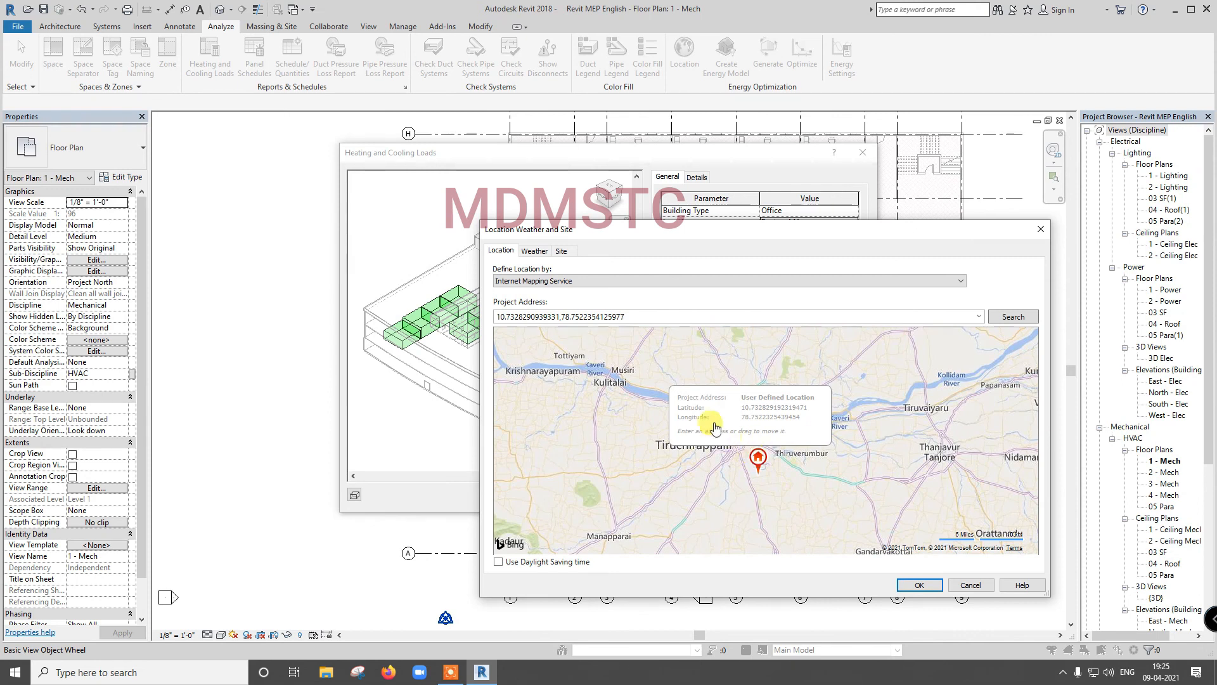
click(564, 253)
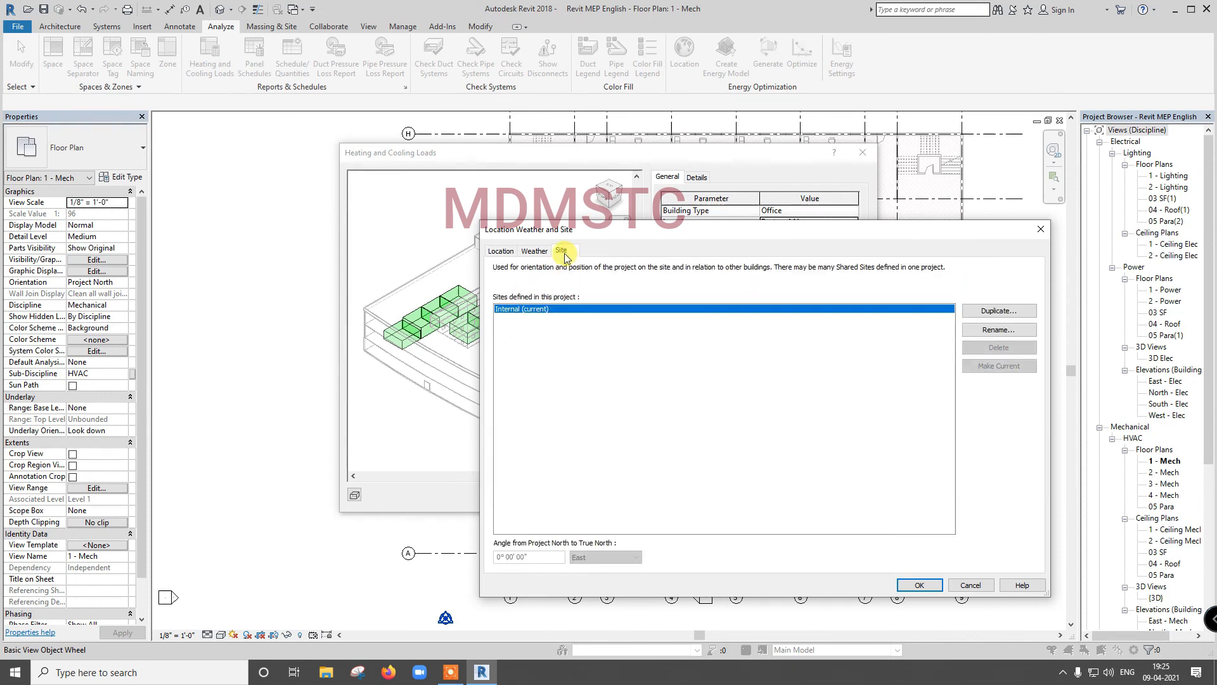
click(502, 251)
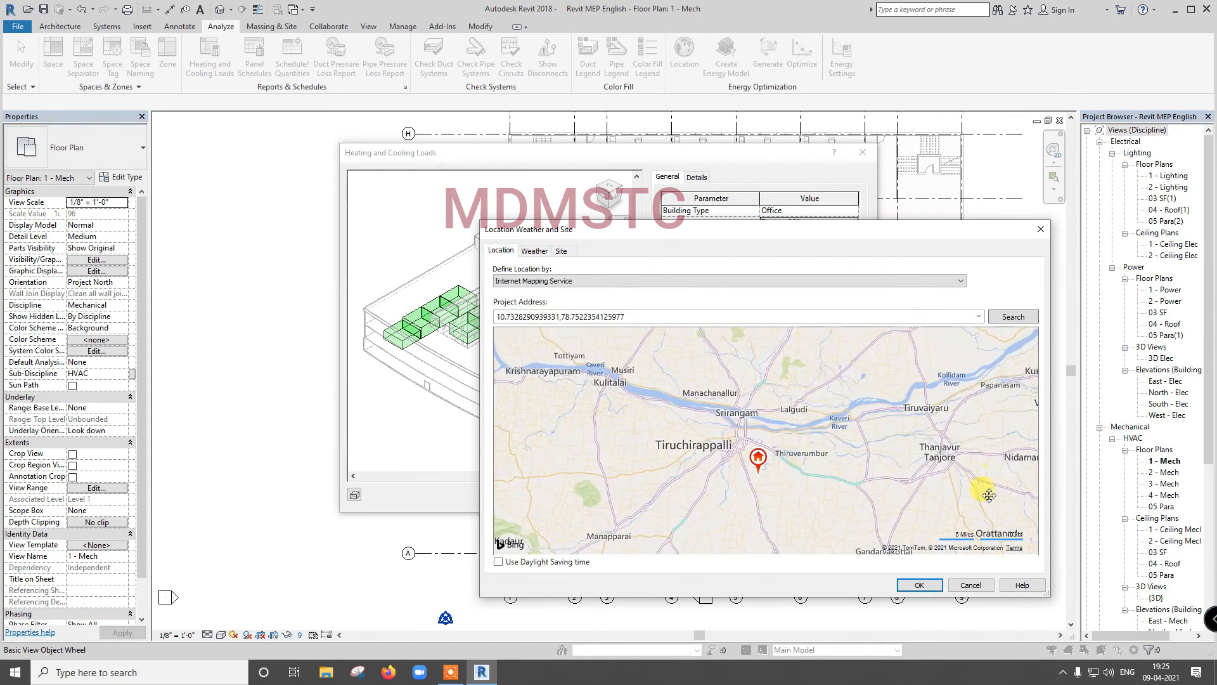
click(923, 585)
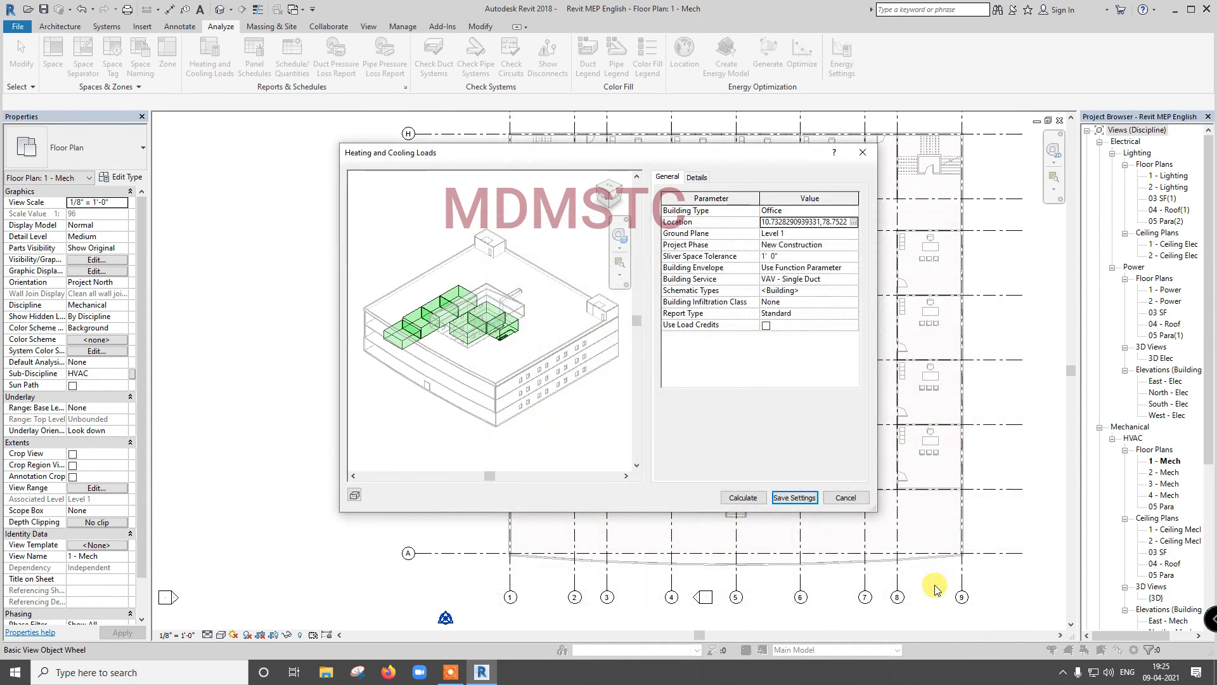
Step: Try Level 2 as the ground plane for the load calculation
click(853, 234)
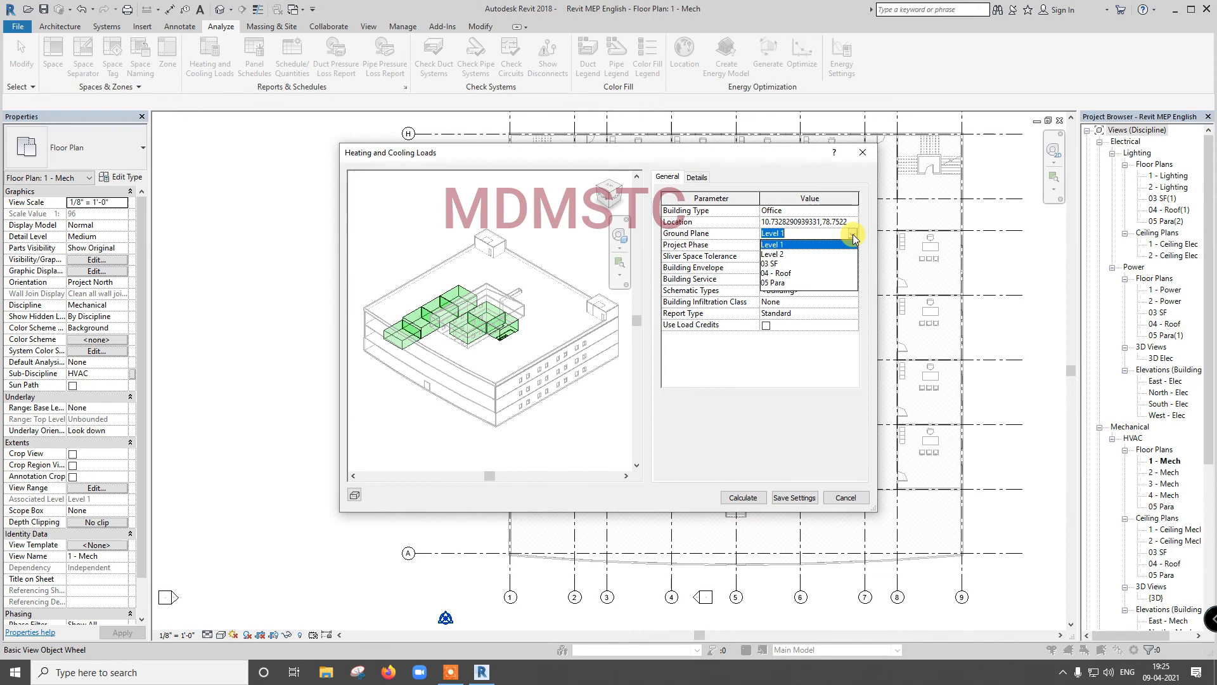
click(853, 238)
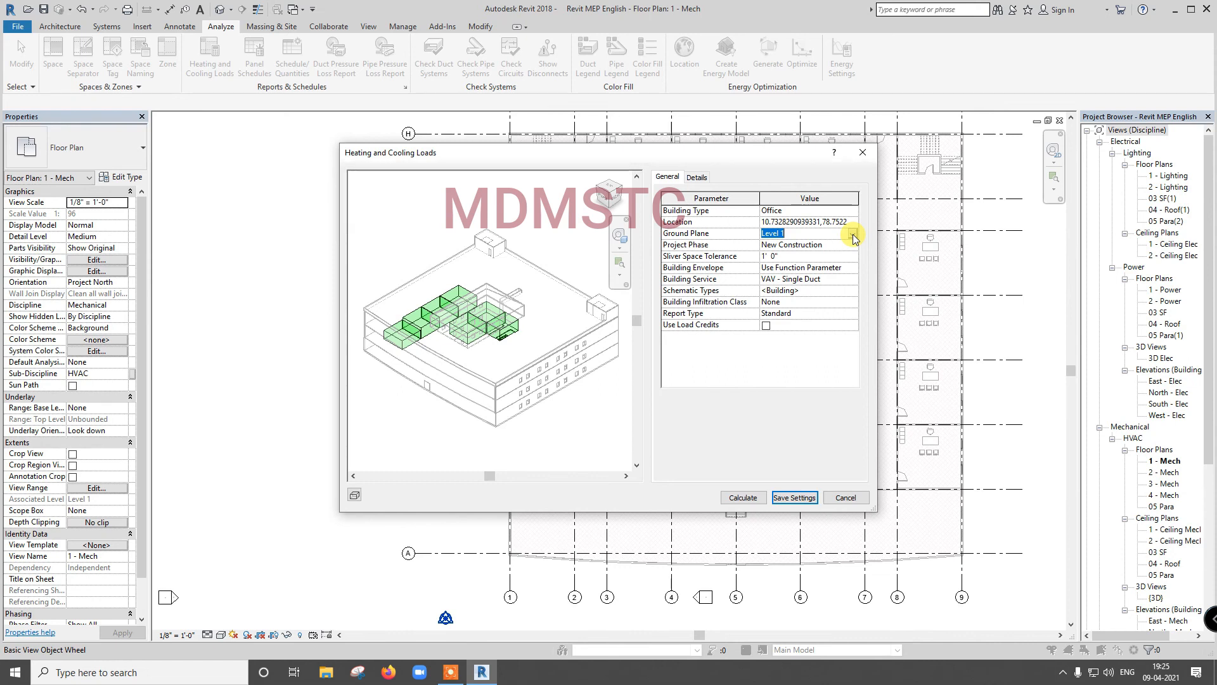
click(854, 238)
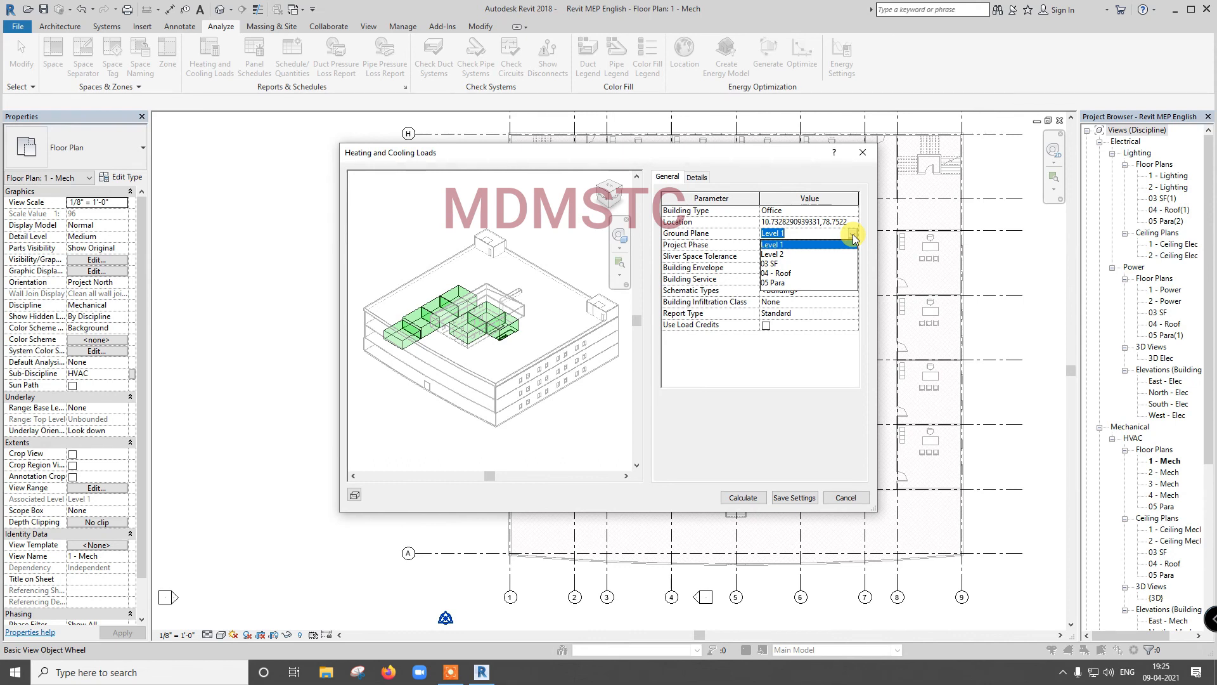
click(775, 254)
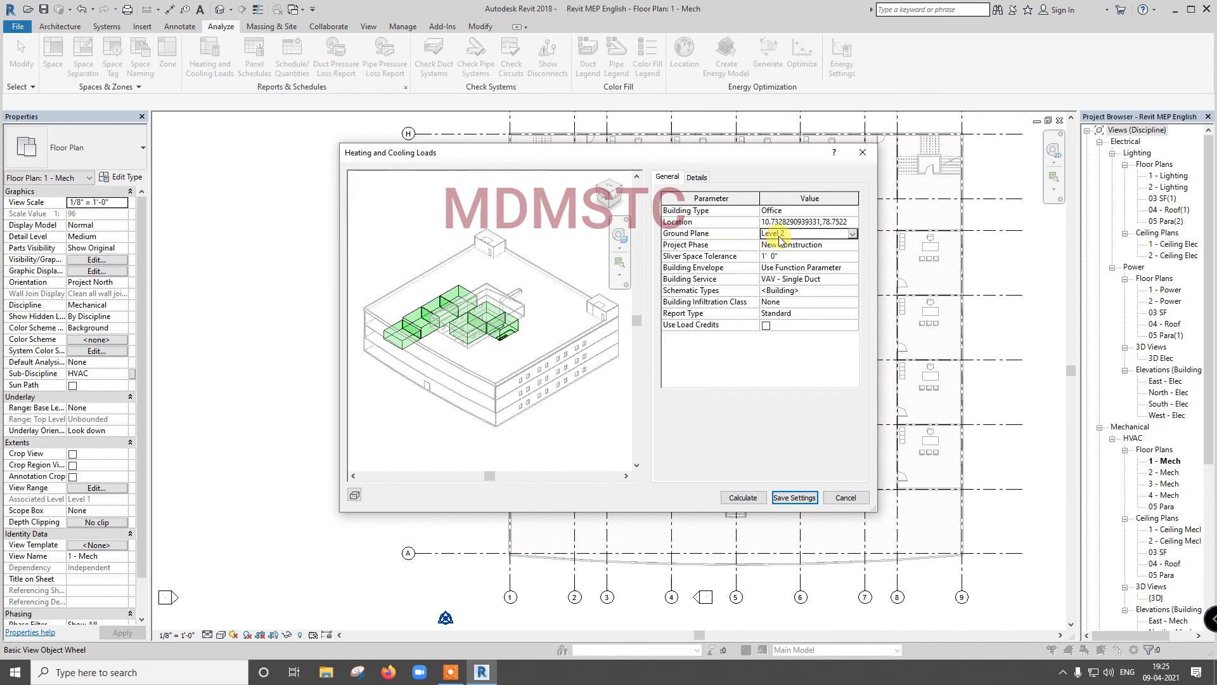
Step: Set the ground plane to Level 1 and choose New Construction as the project phase
click(852, 234)
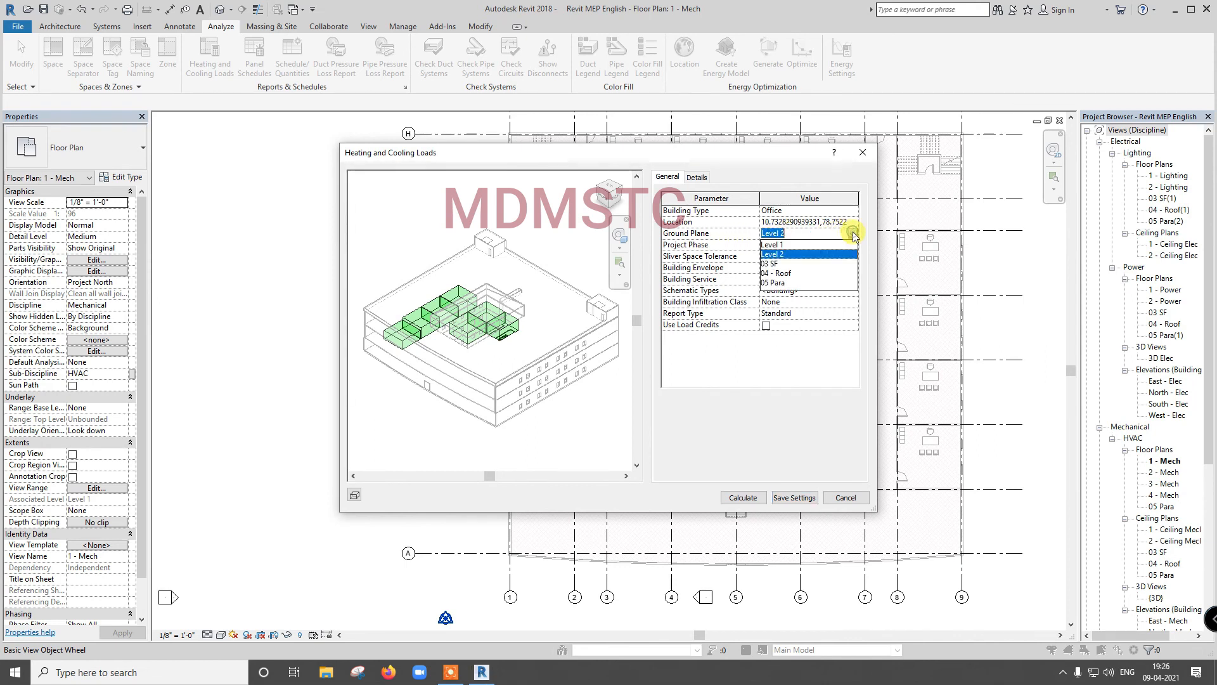
click(789, 244)
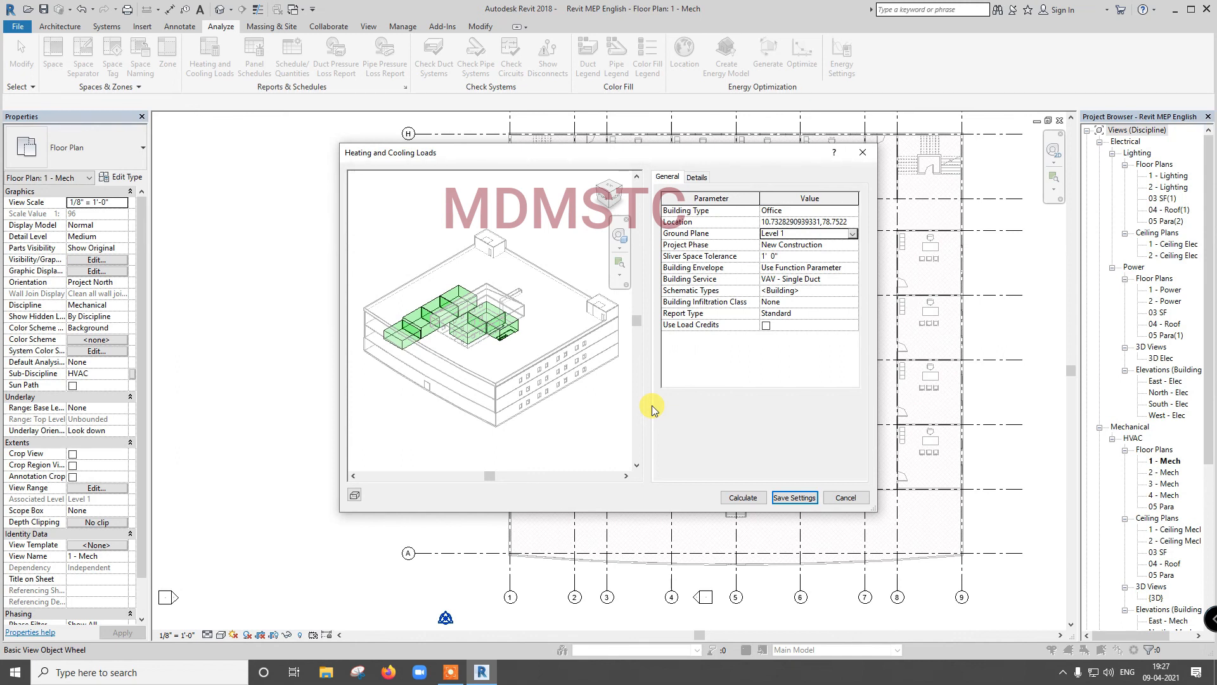
click(852, 234)
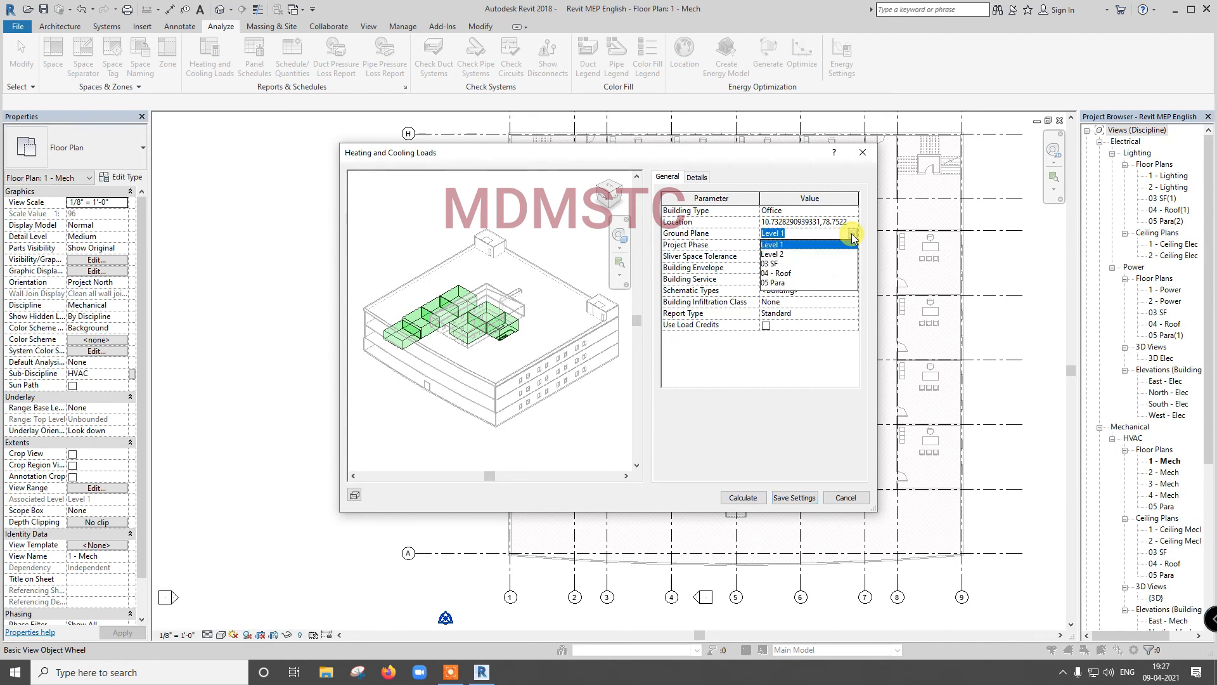
click(852, 233)
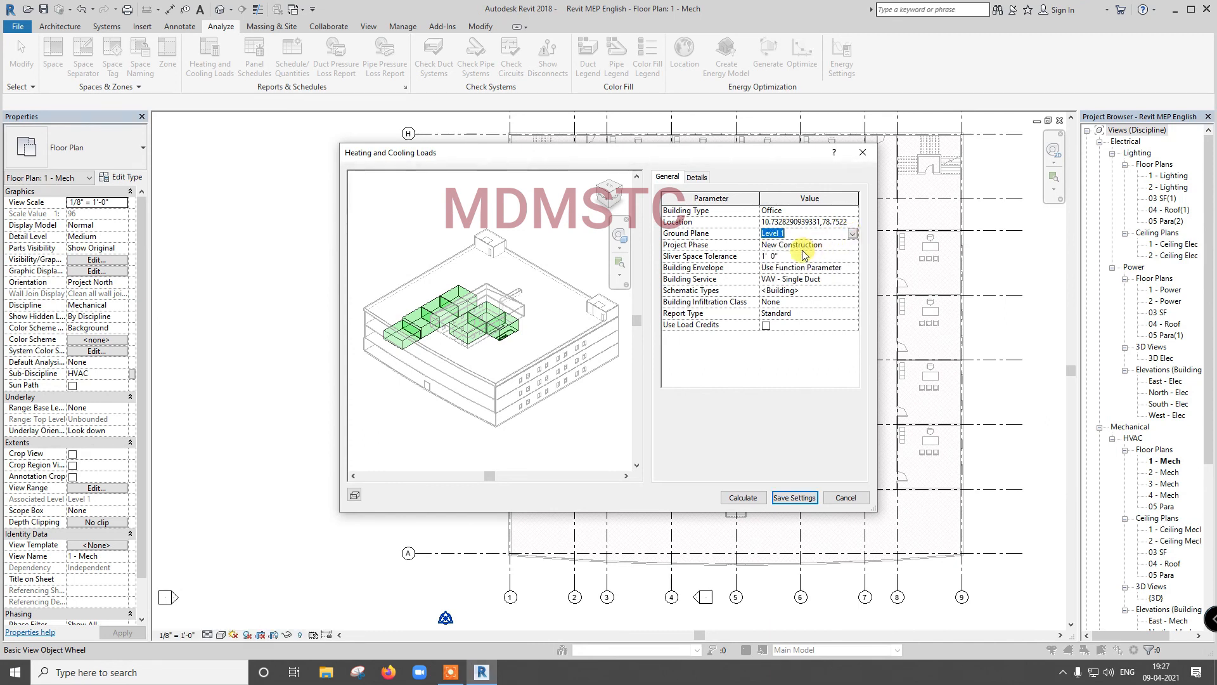
click(852, 245)
click(792, 266)
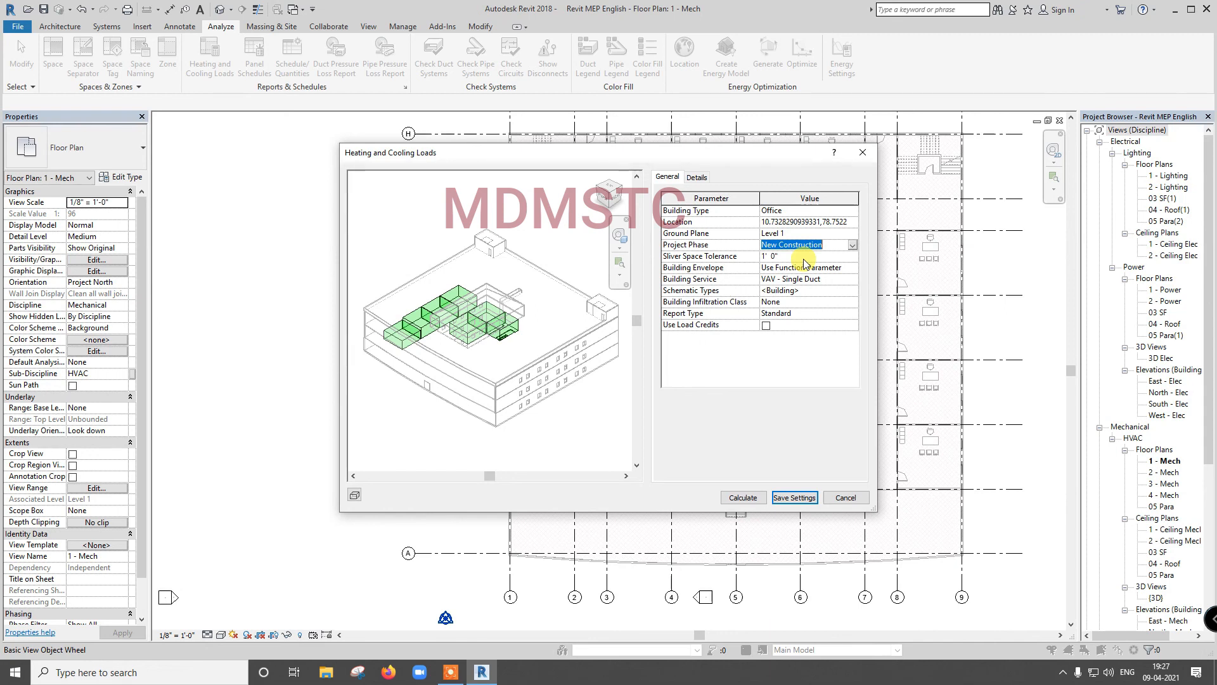
Step: Examine the highlighted spaces and the narrow shaft areas beside them in the load preview, from the 3D and top views
scroll(465, 310, up, 6)
scroll(511, 294, up, 2)
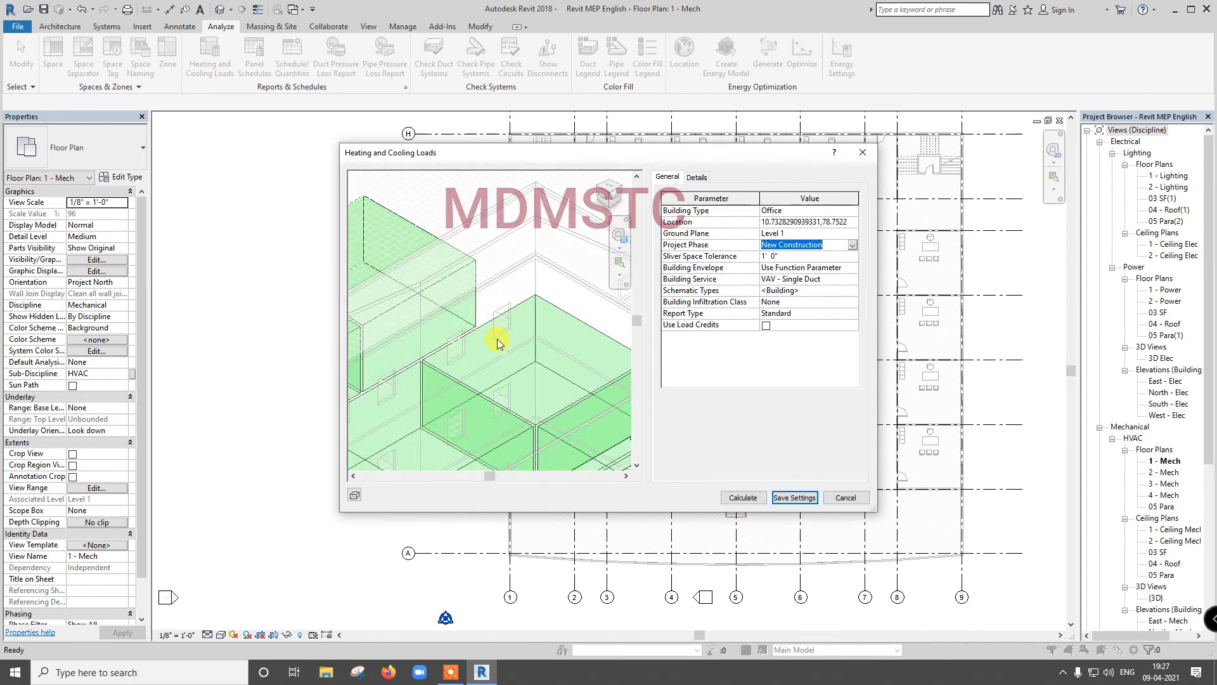
scroll(499, 335, down, 2)
click(608, 189)
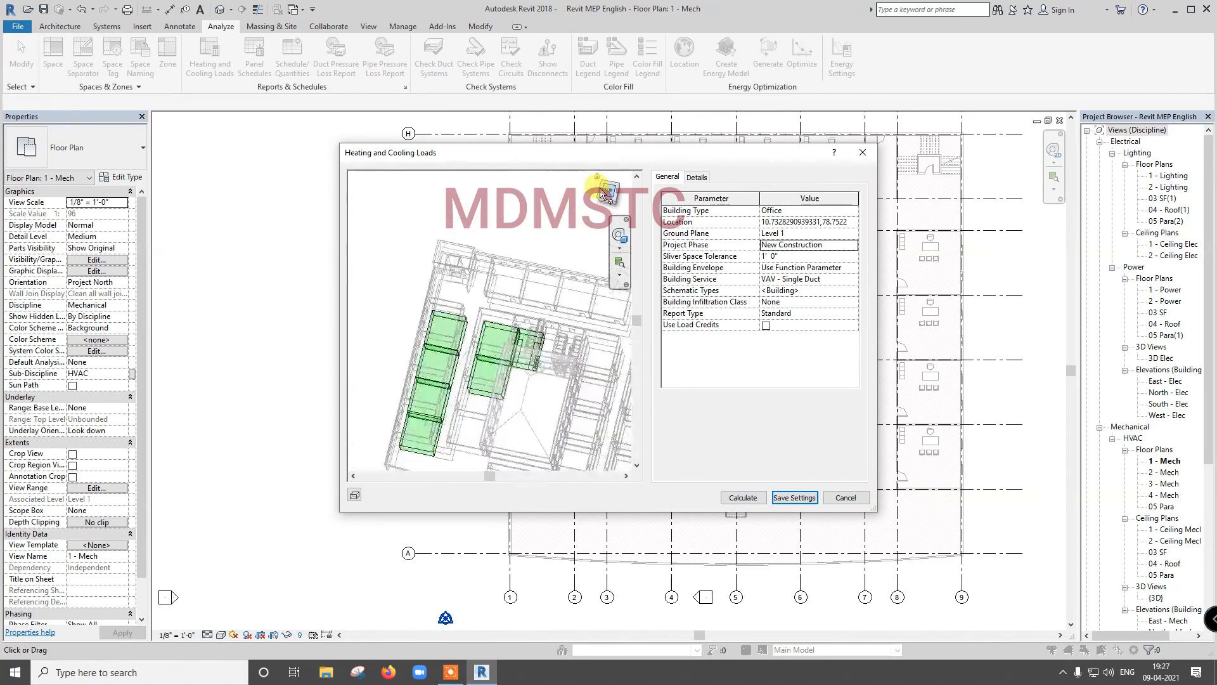
scroll(481, 294, up, 5)
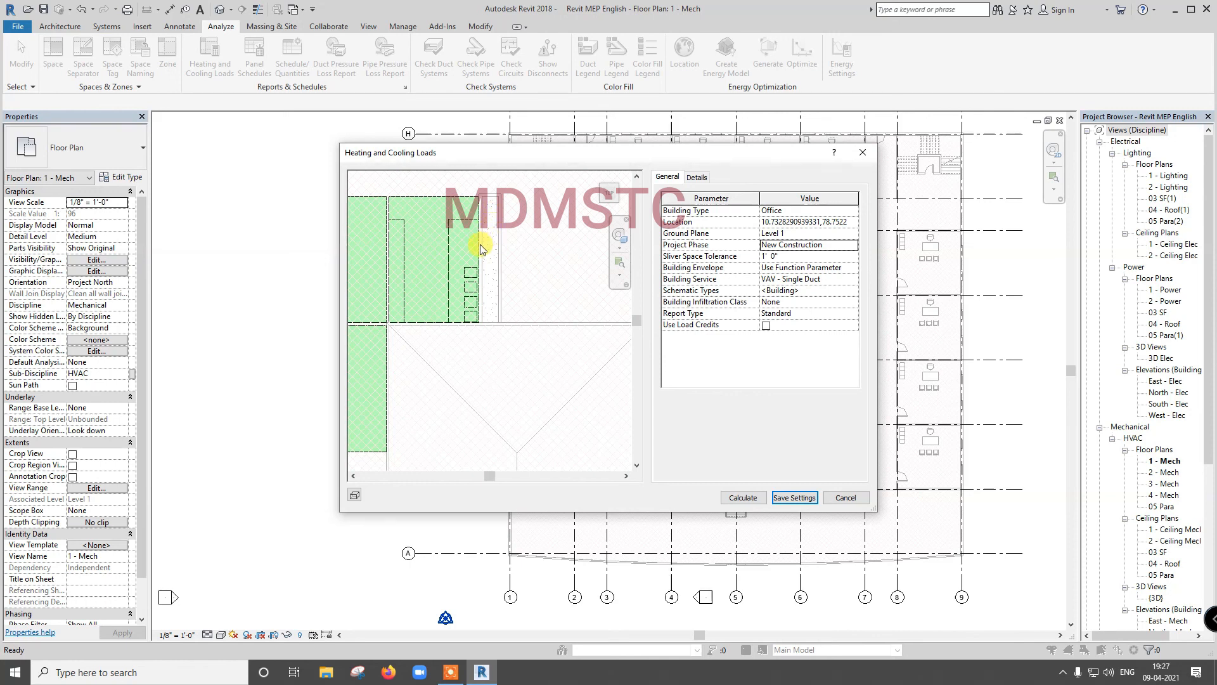
scroll(480, 248, up, 2)
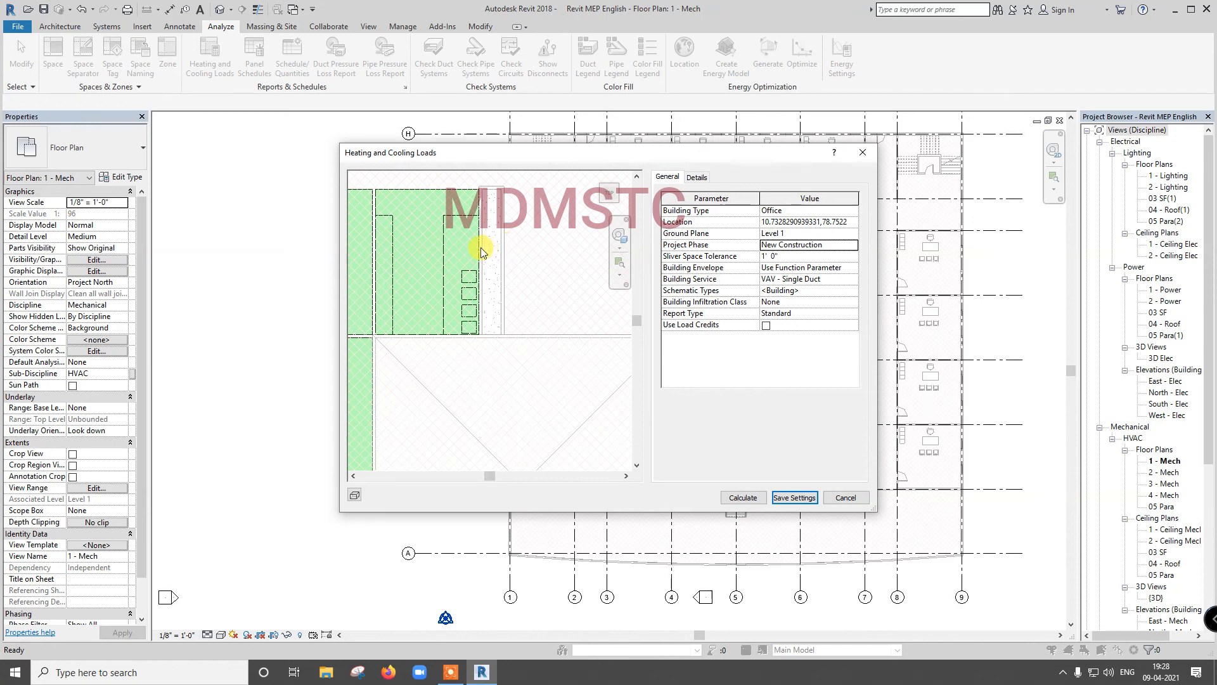
scroll(482, 251, down, 1)
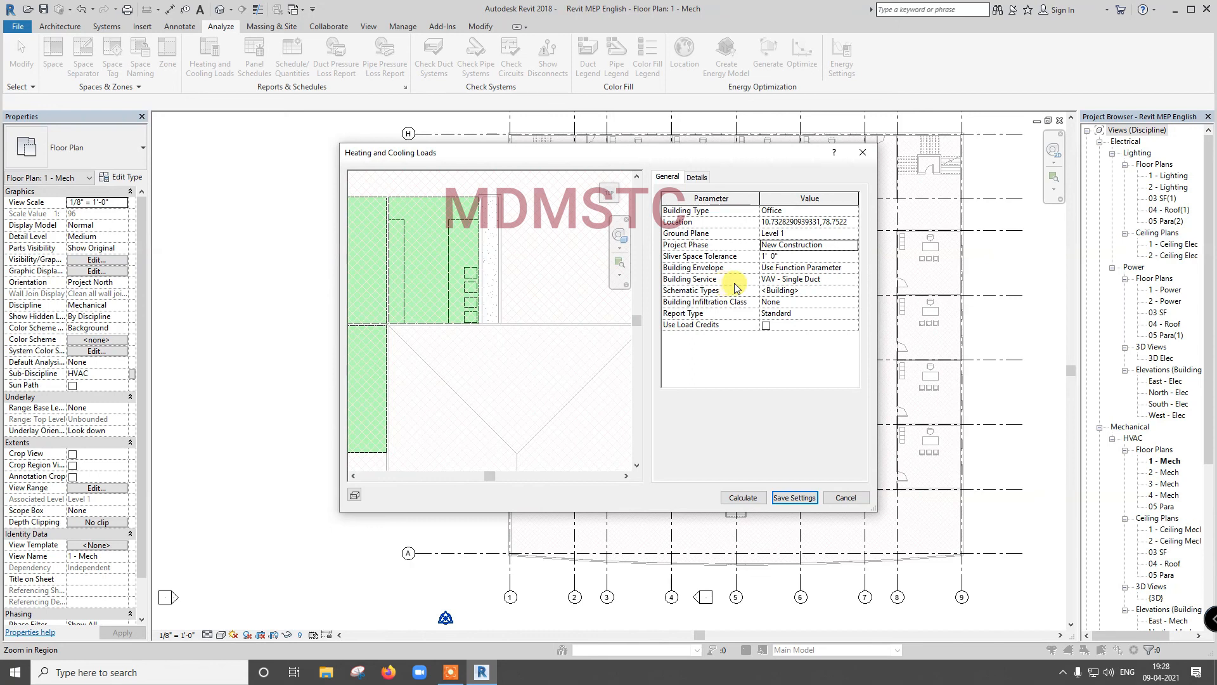
Step: Choose VAV - Single Duct as the building service and 4 in lightweight concrete for the roofs in the building's schematic types
click(850, 280)
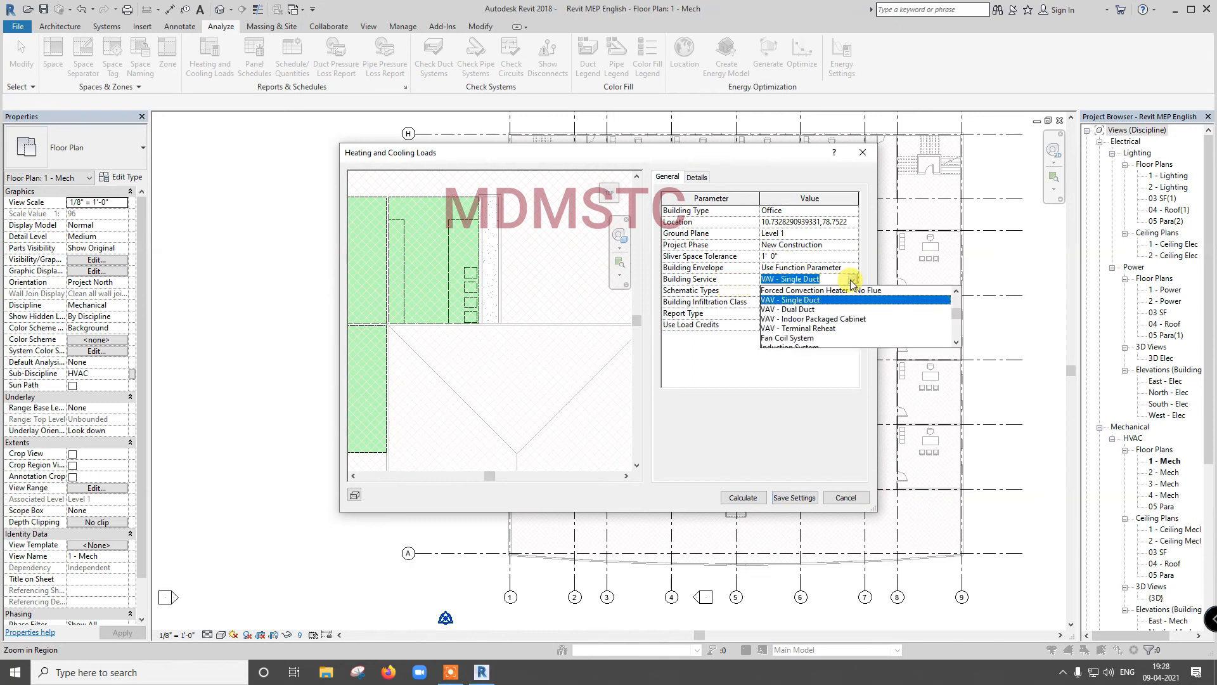
click(794, 300)
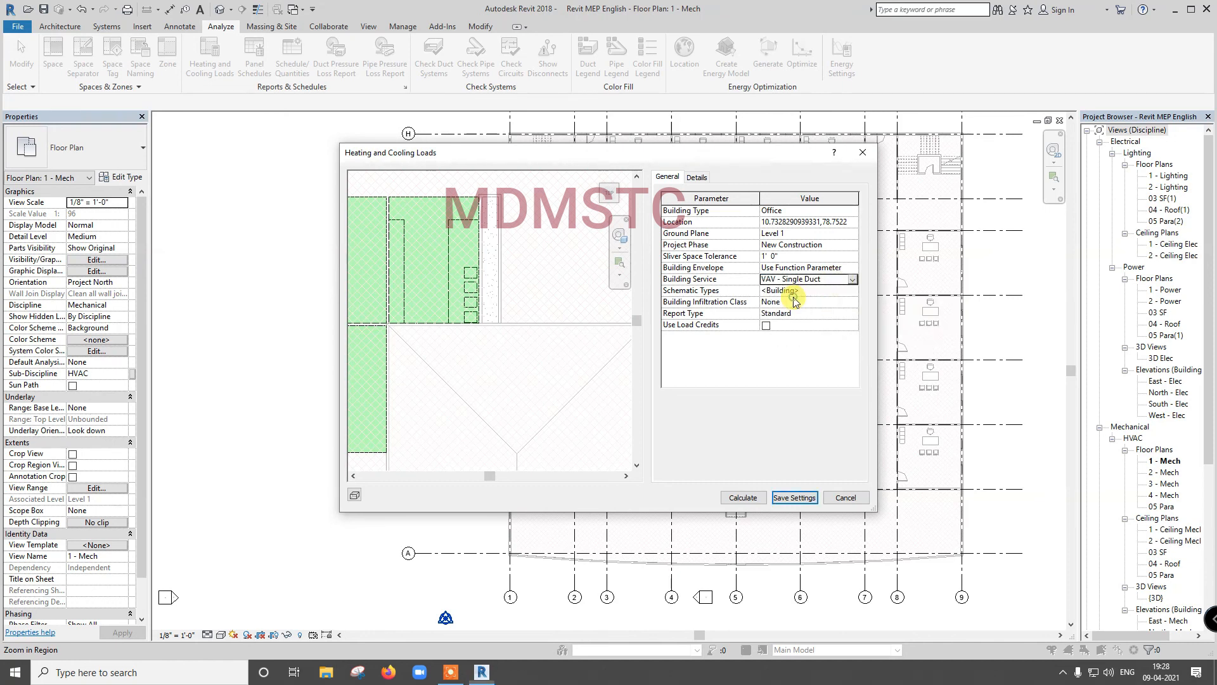
click(849, 292)
click(849, 292)
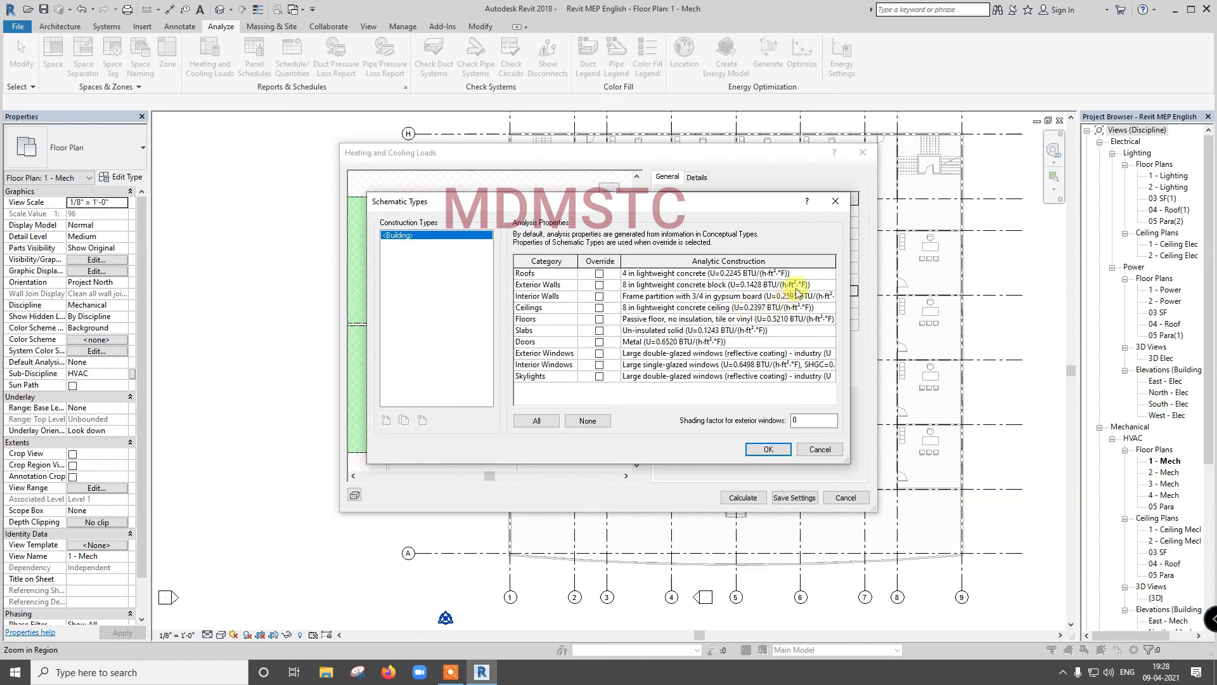
click(829, 273)
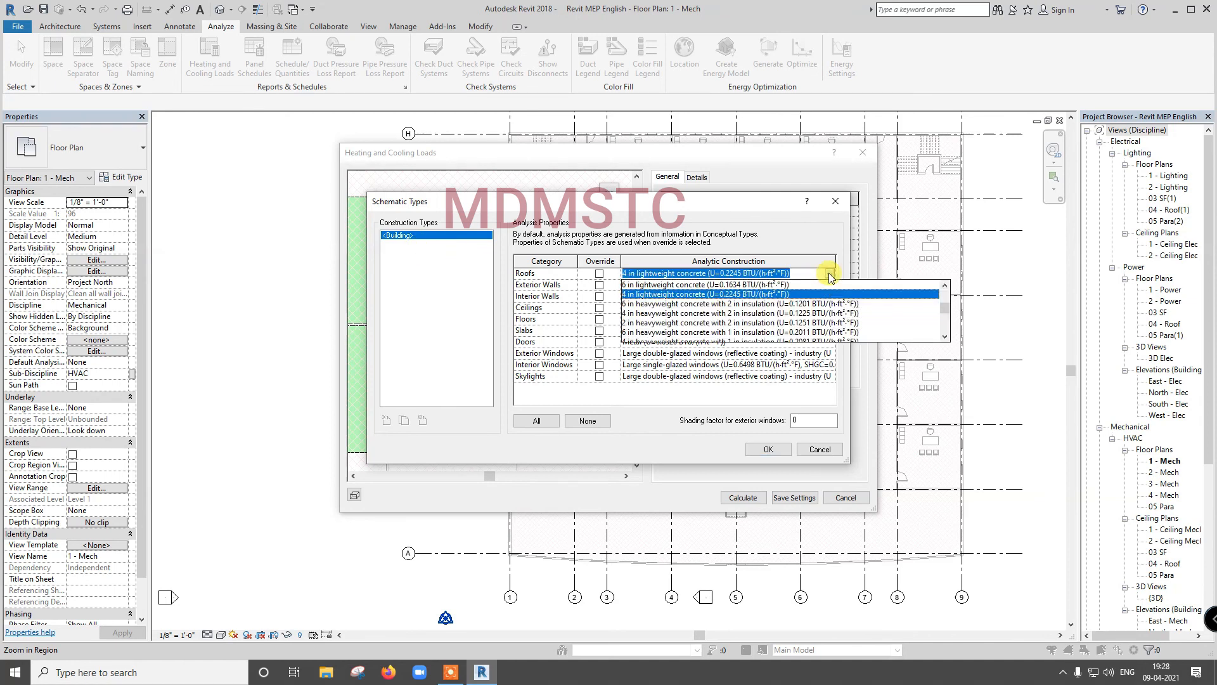
click(770, 294)
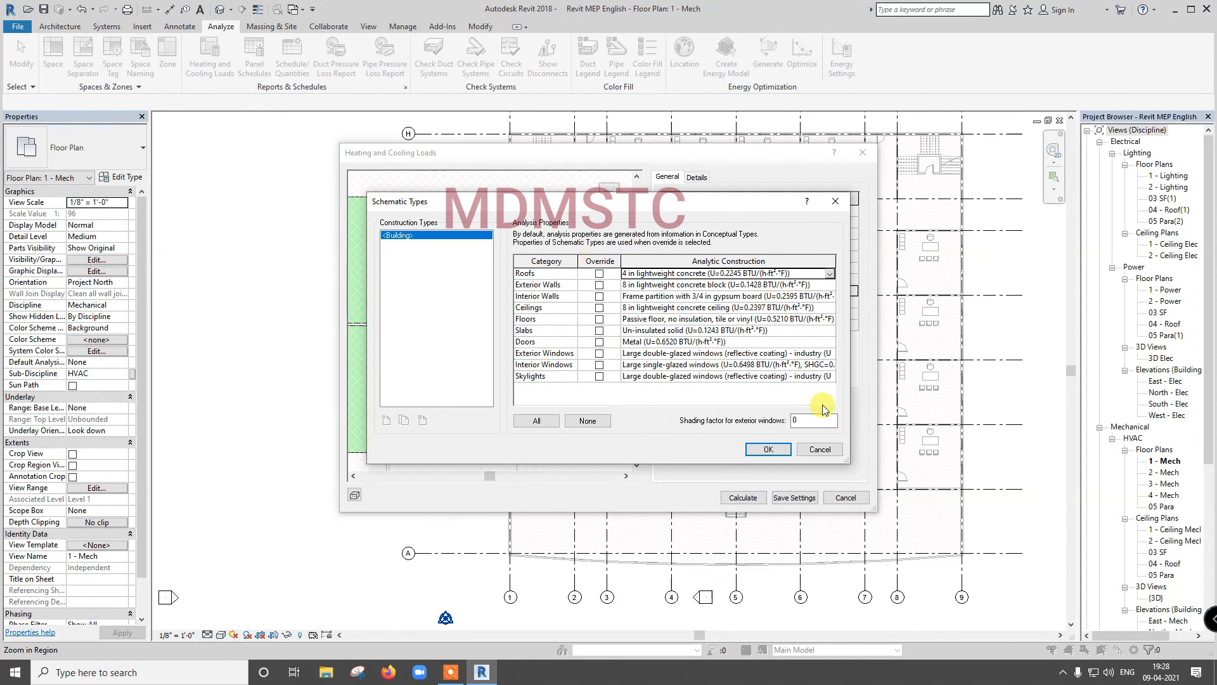
click(768, 449)
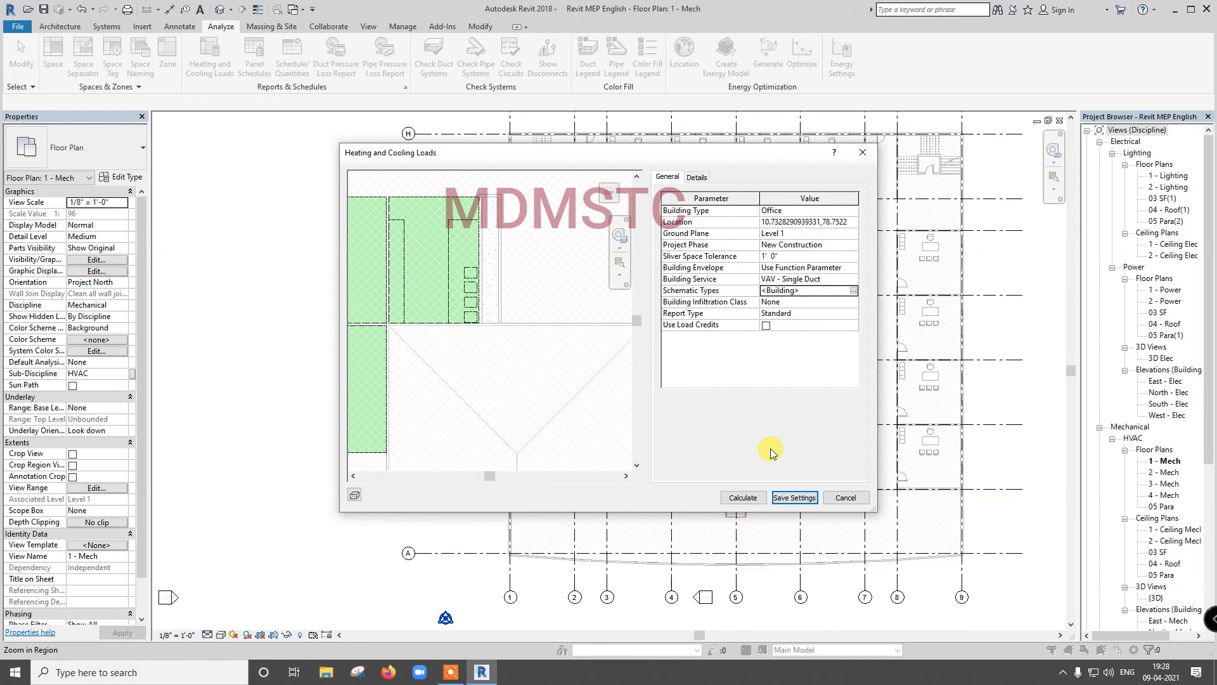
Step: Set the building infiltration class to Tight and the report type to Detailed
click(851, 307)
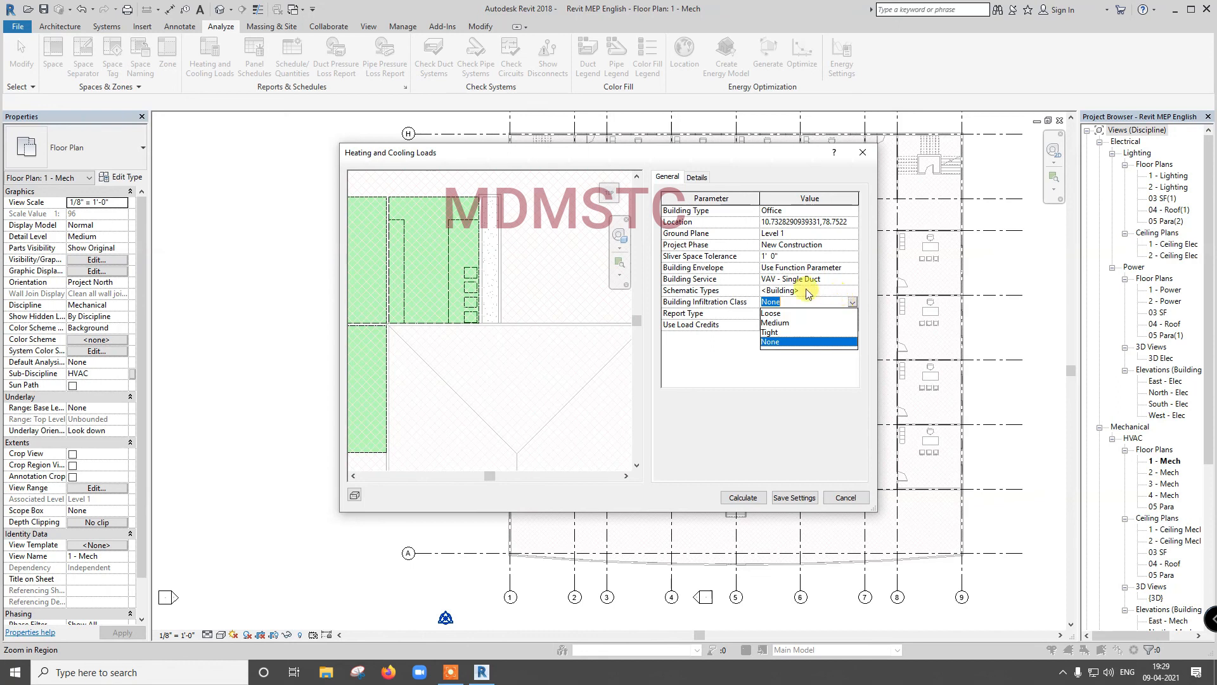
click(773, 332)
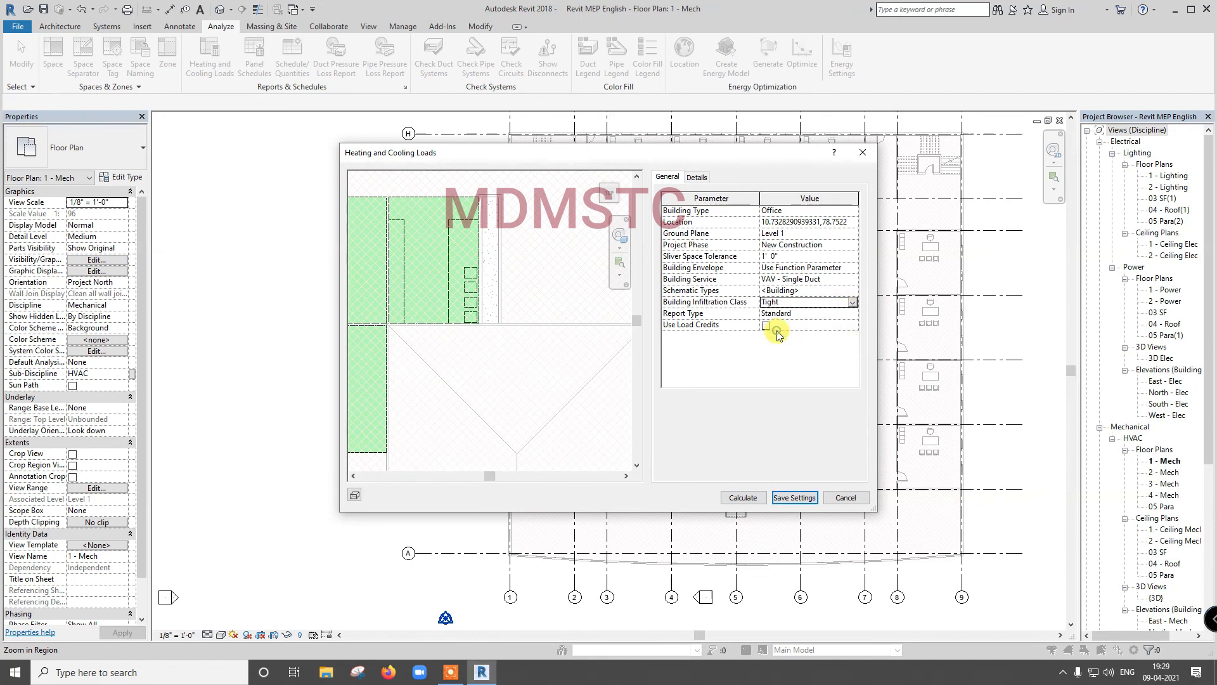
click(850, 313)
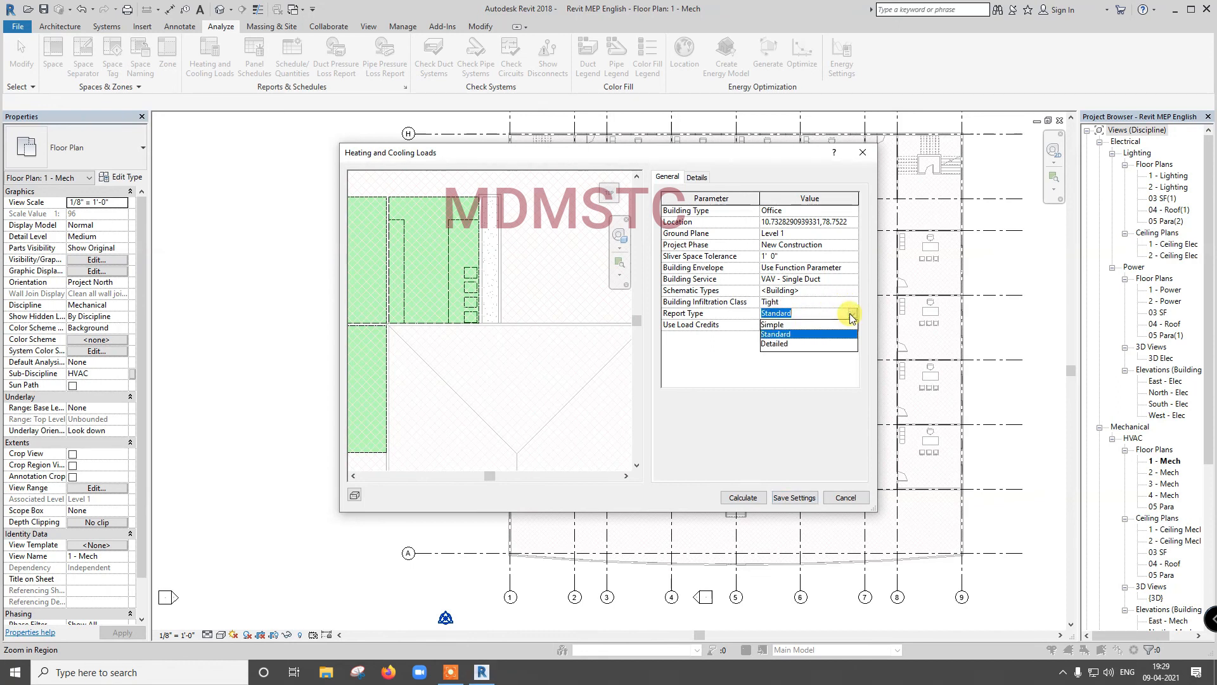
click(786, 346)
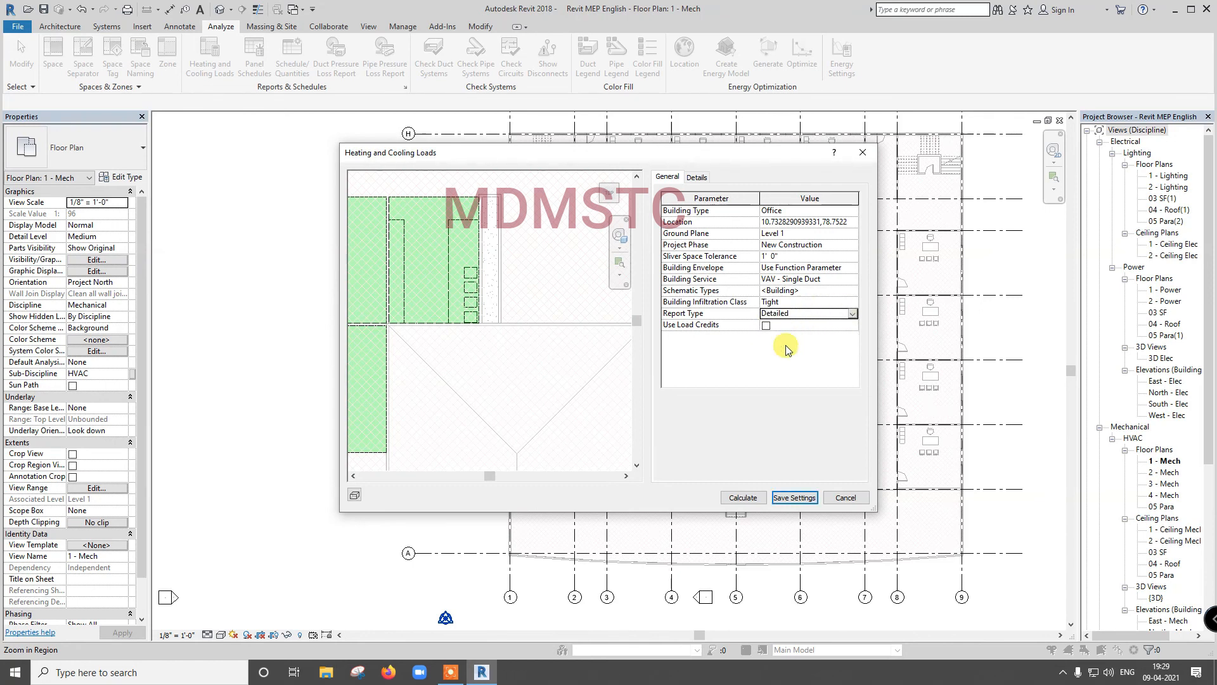
click(851, 314)
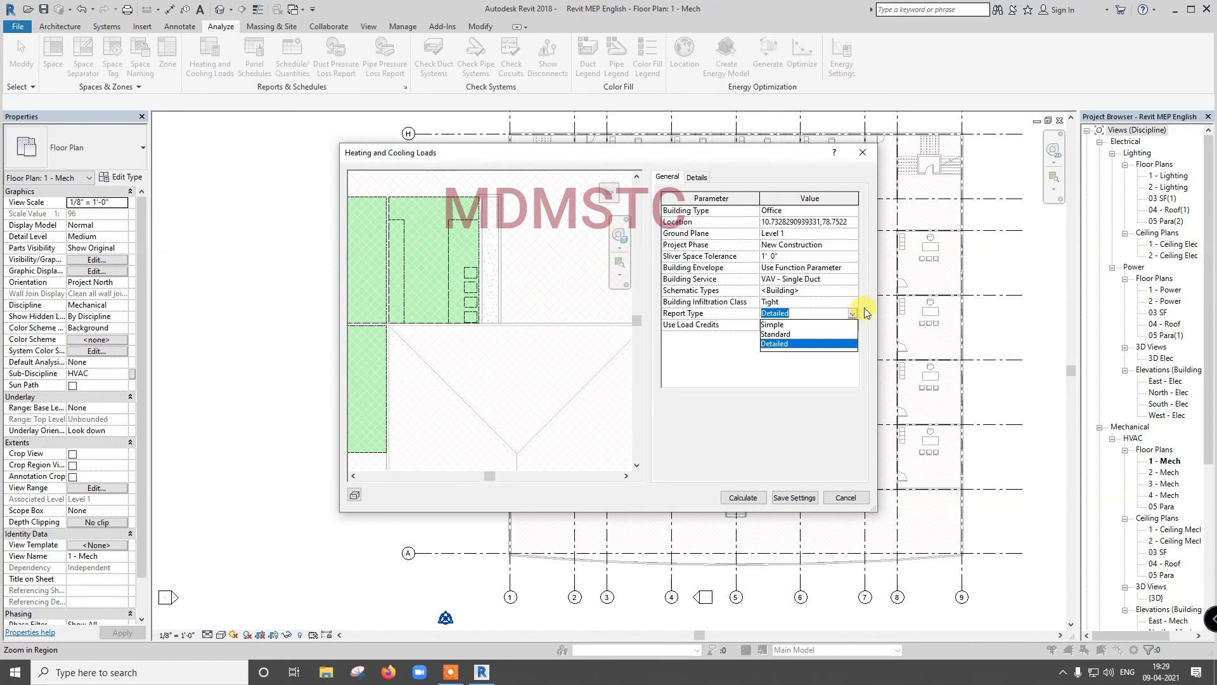
click(856, 312)
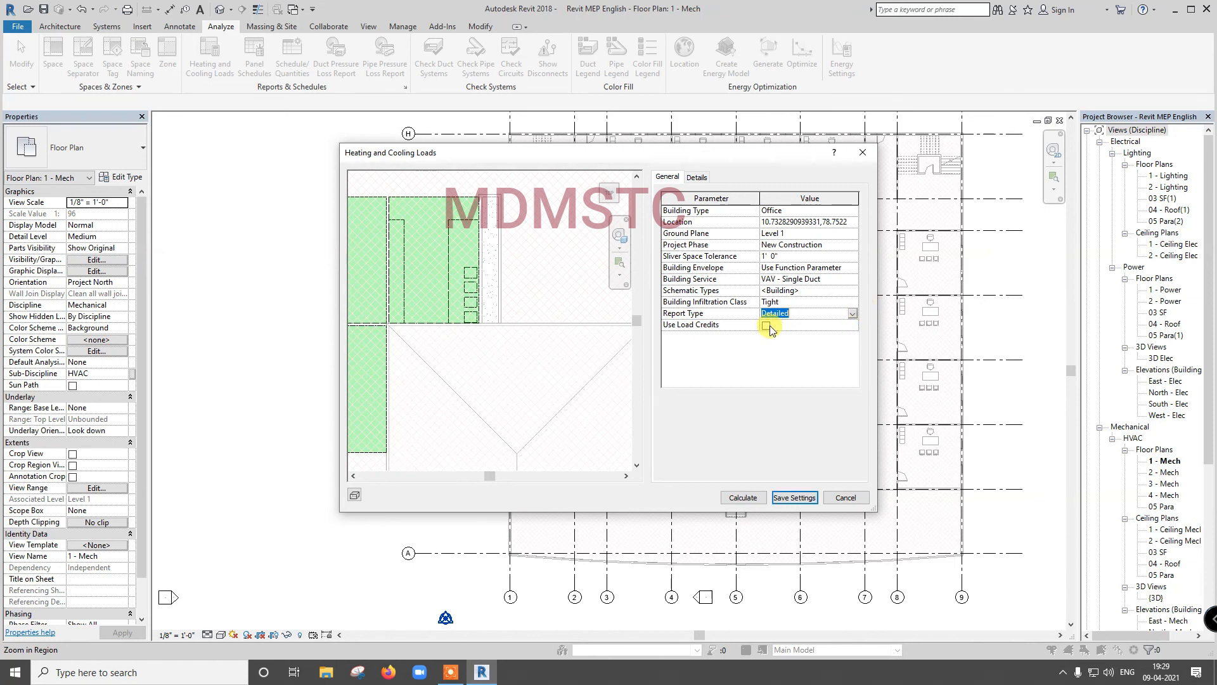
Step: Enable load credits and save the heating and cooling load settings
scroll(584, 353, down, 2)
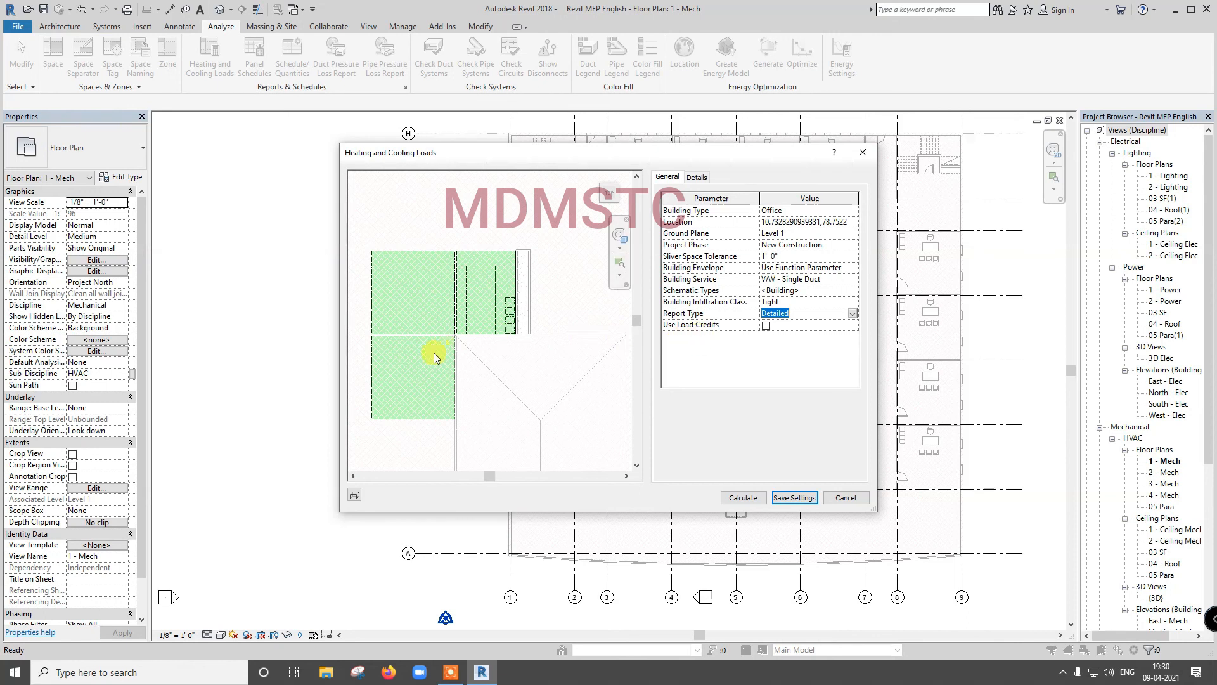
click(763, 326)
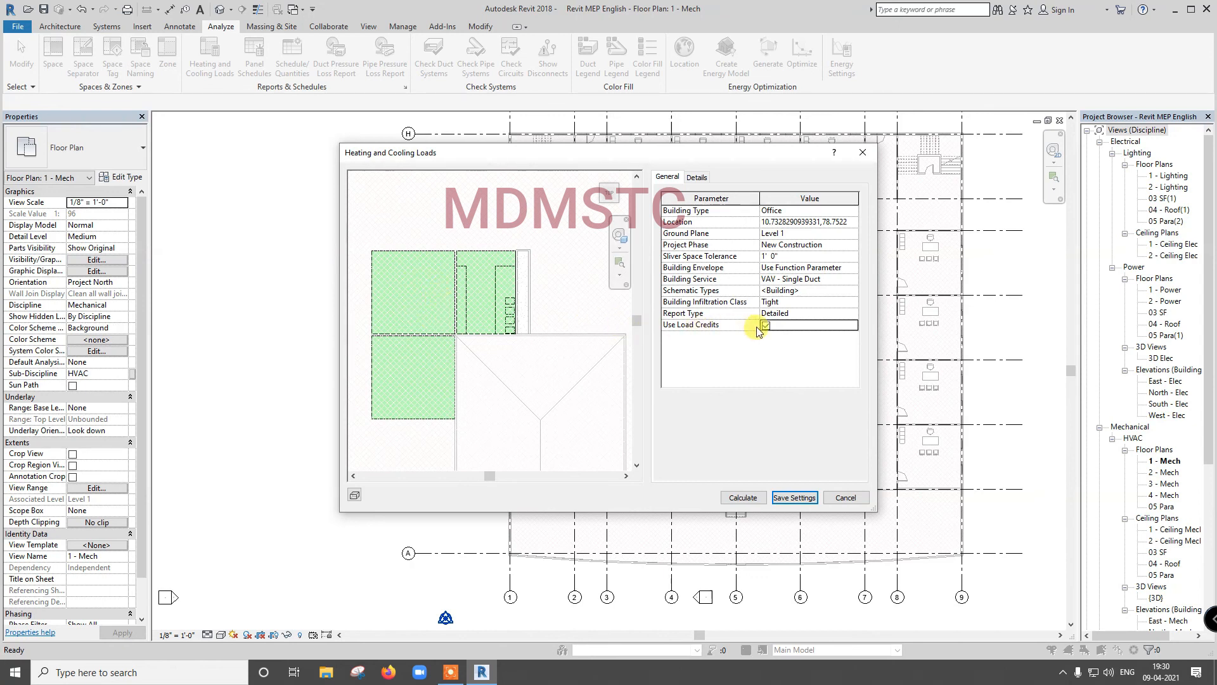
click(794, 498)
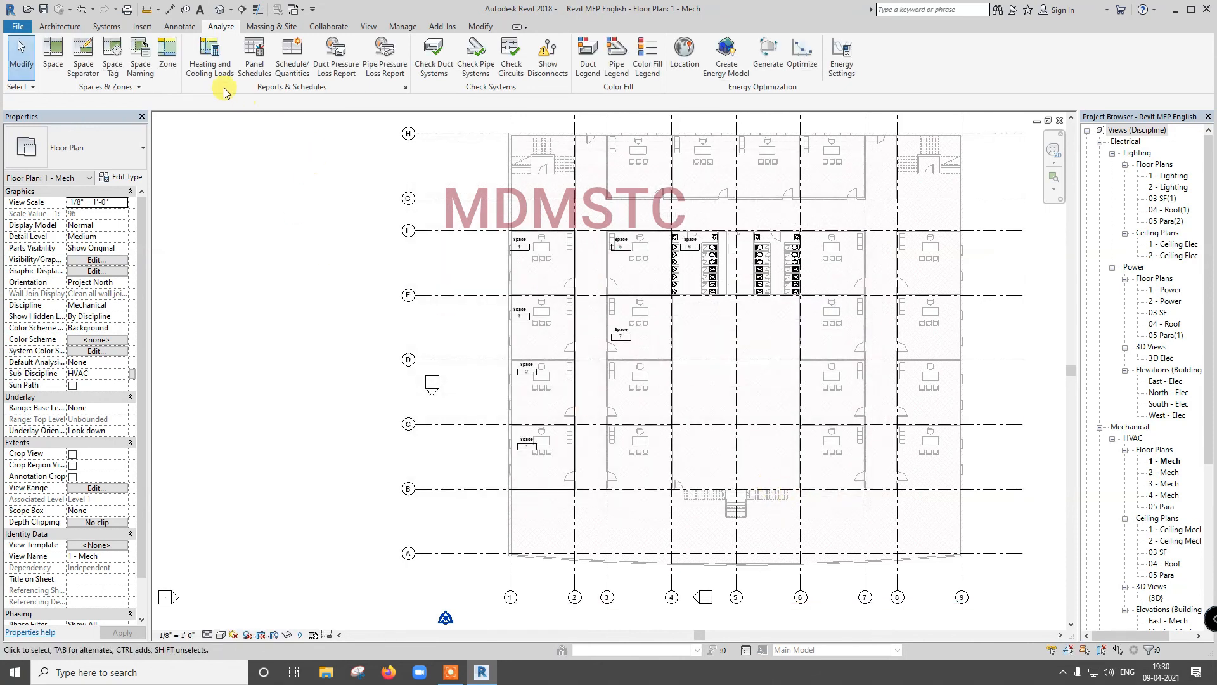
Step: Reopen the Heating and Cooling Loads details and read the warning for Space 1 in zone 2
click(211, 67)
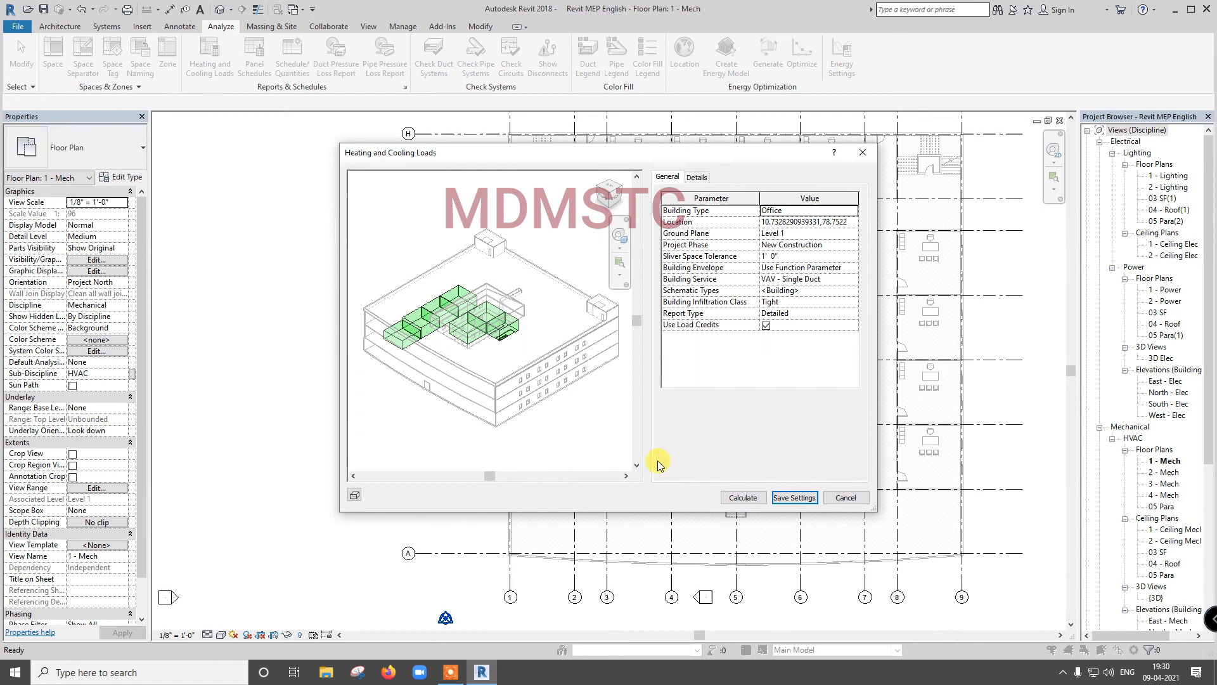
click(696, 177)
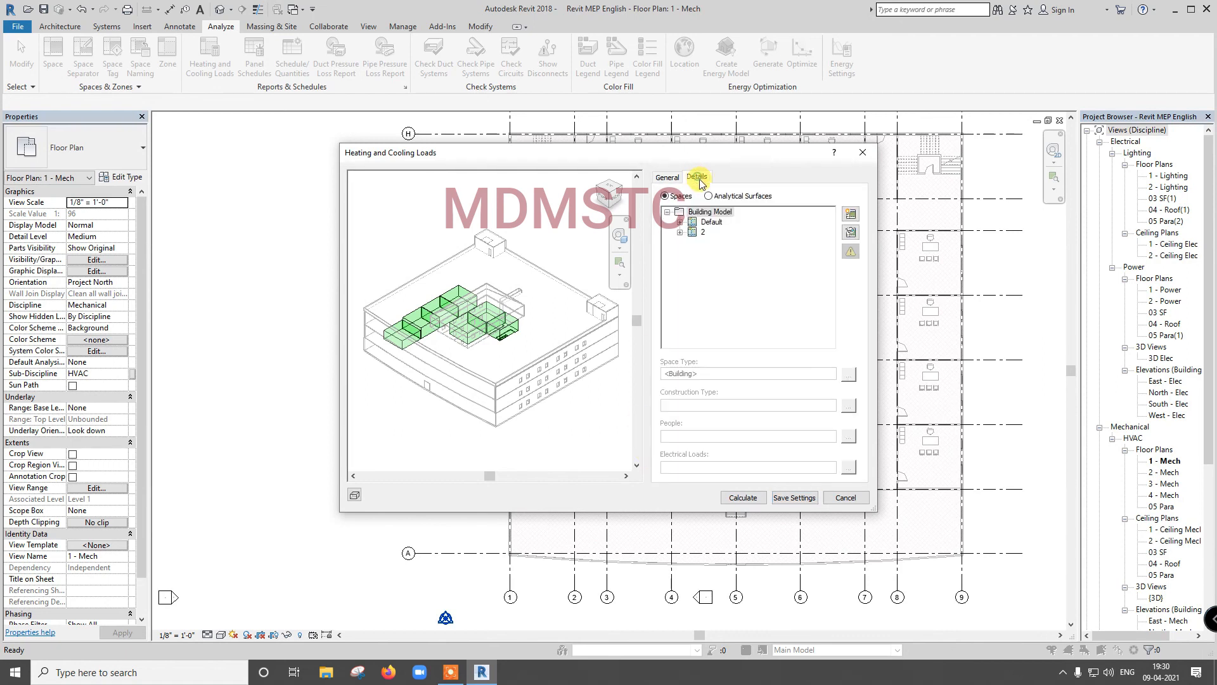
click(679, 232)
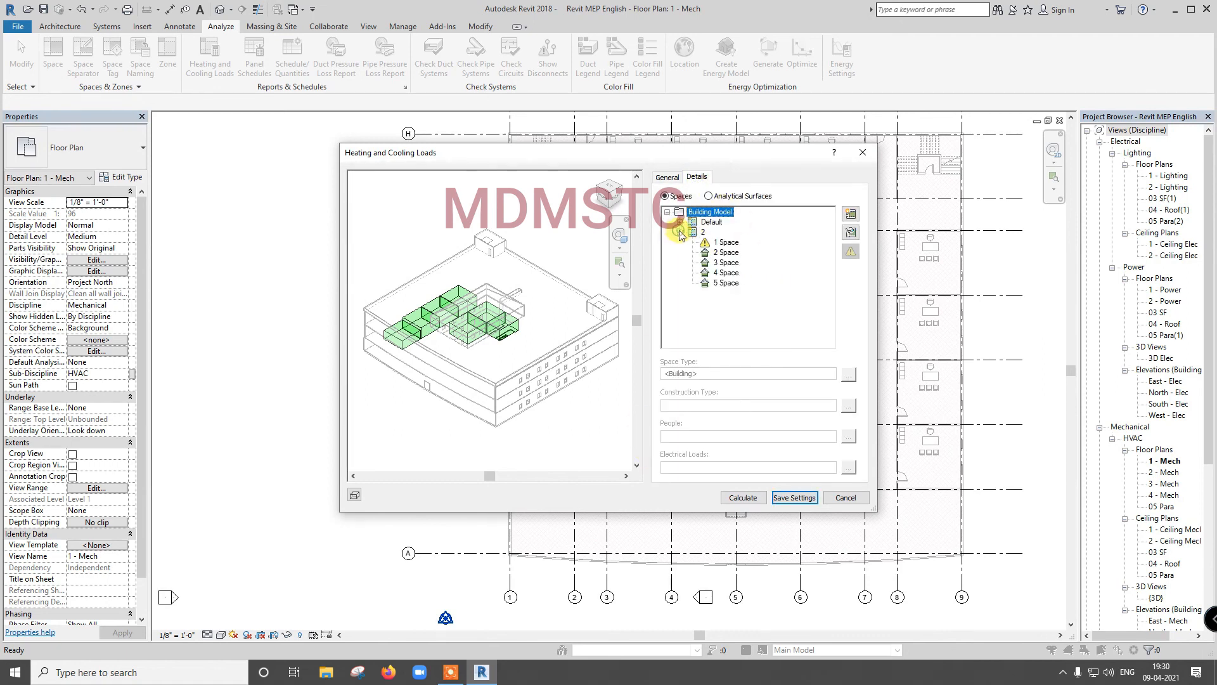
click(720, 243)
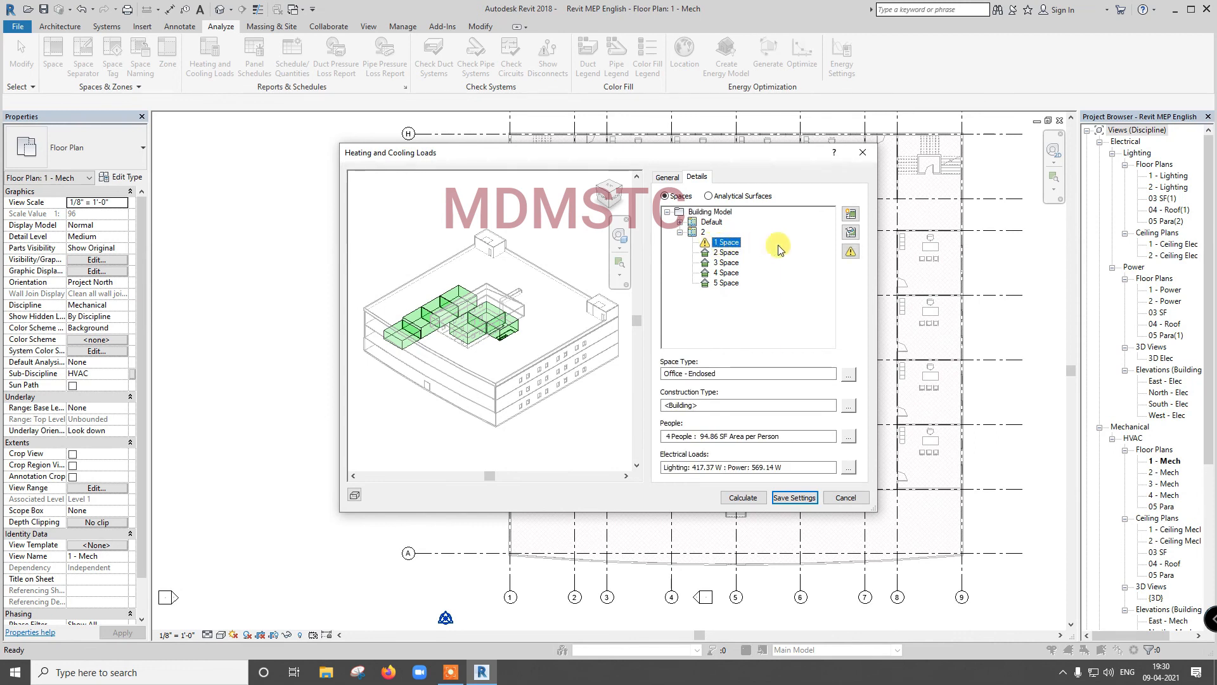
click(850, 253)
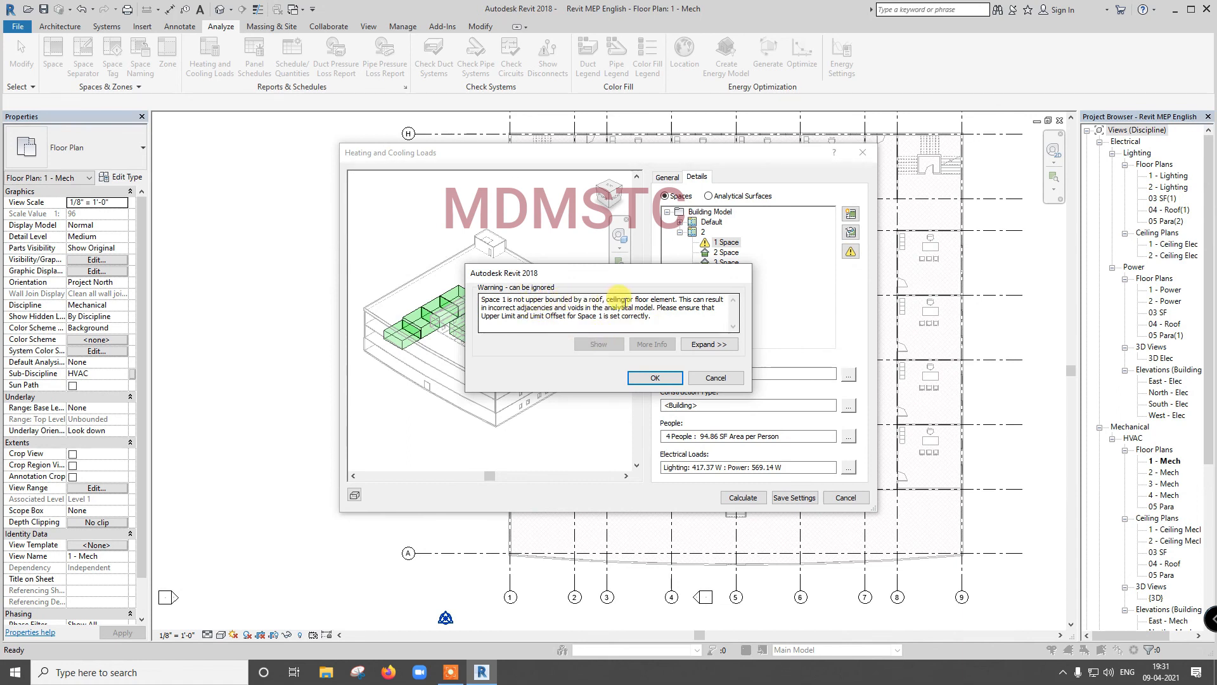
click(655, 377)
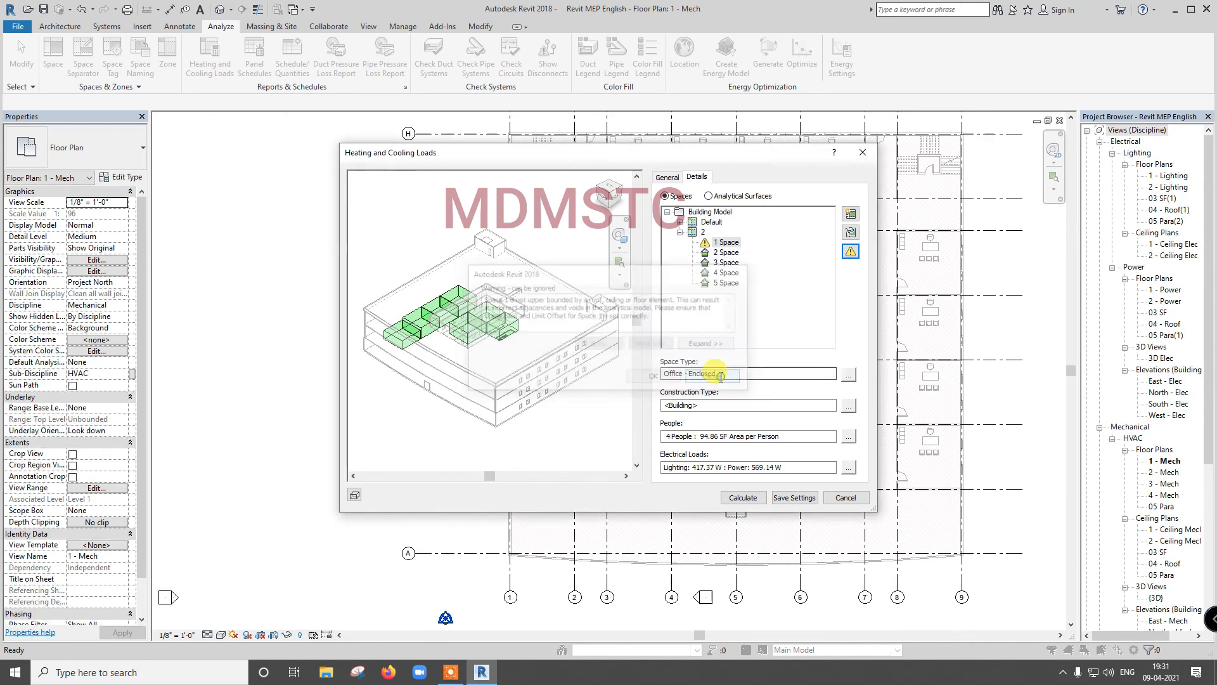
Step: List the Default zone's spaces, compare the analytical surfaces with the spaces preview, and leave the load settings without saving
click(679, 222)
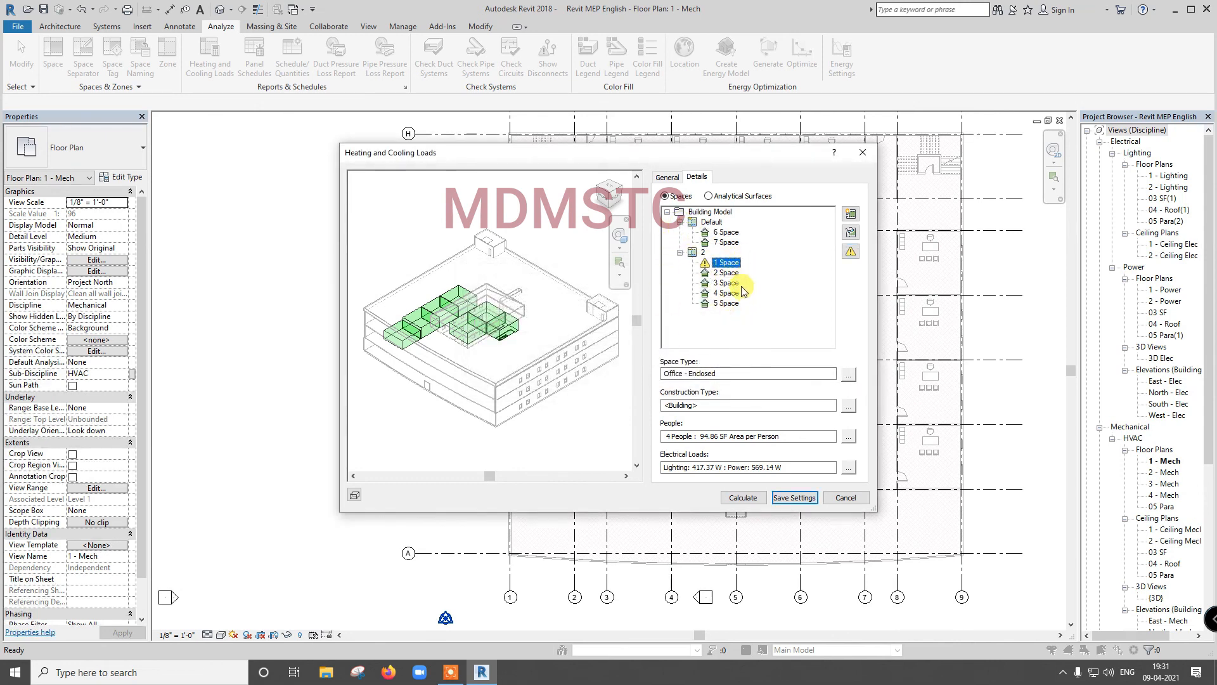
click(709, 195)
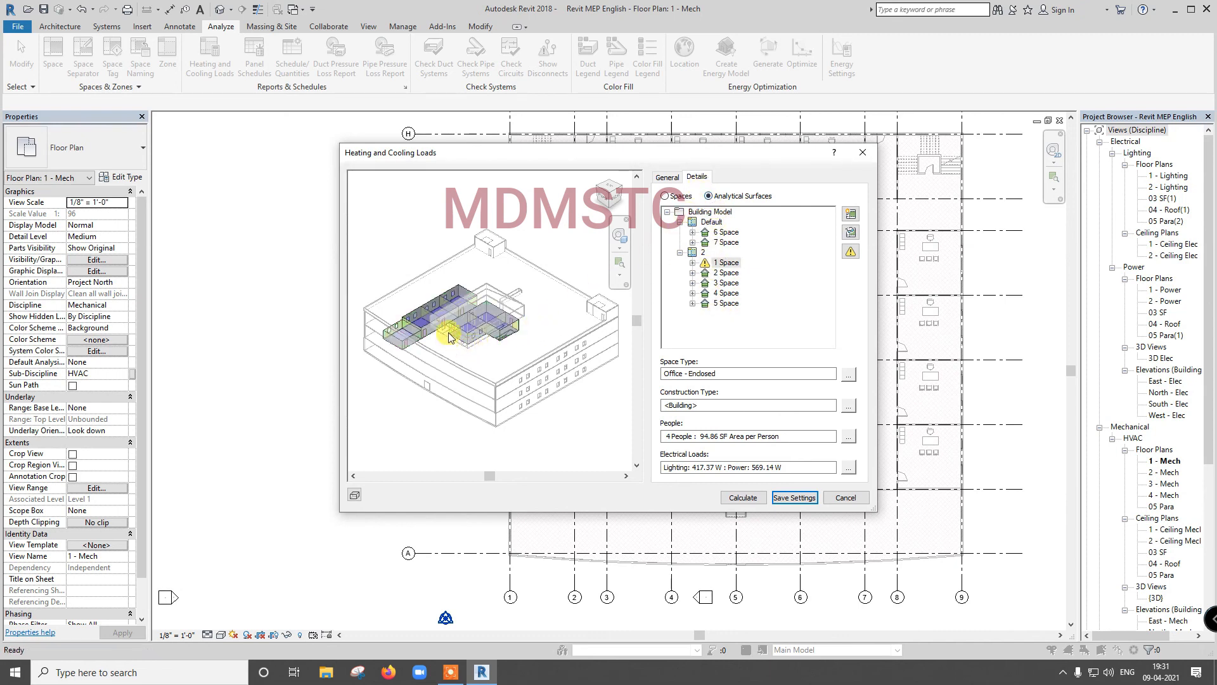
click(665, 196)
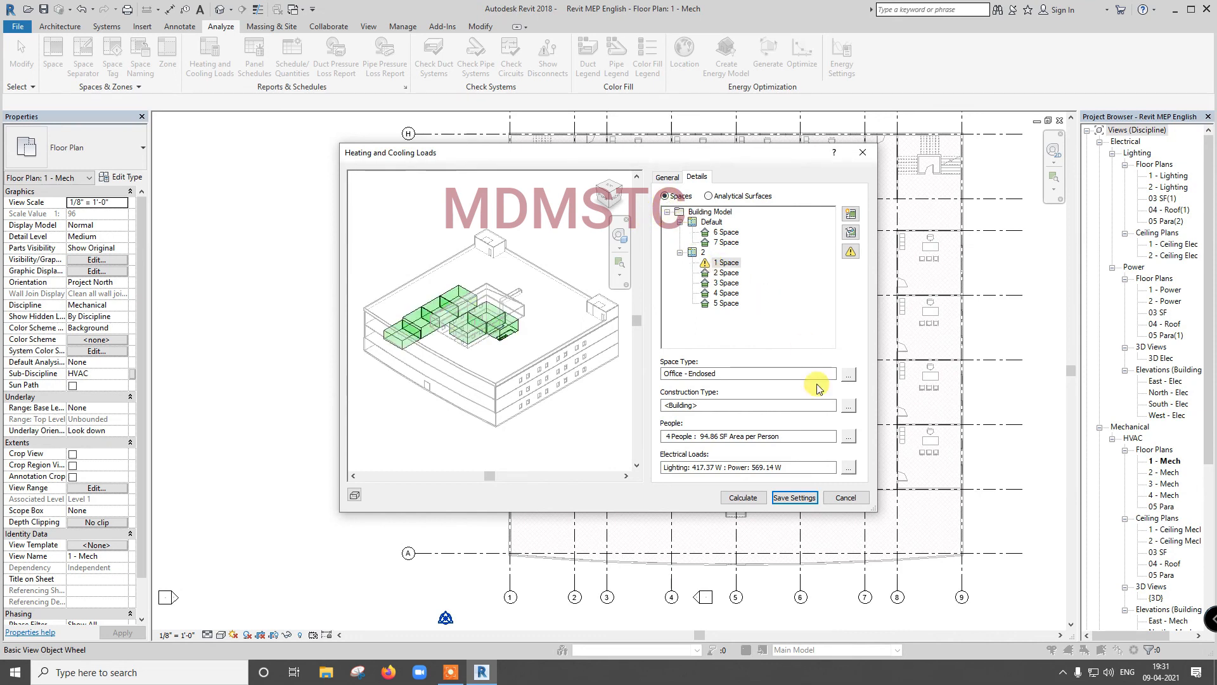
click(839, 498)
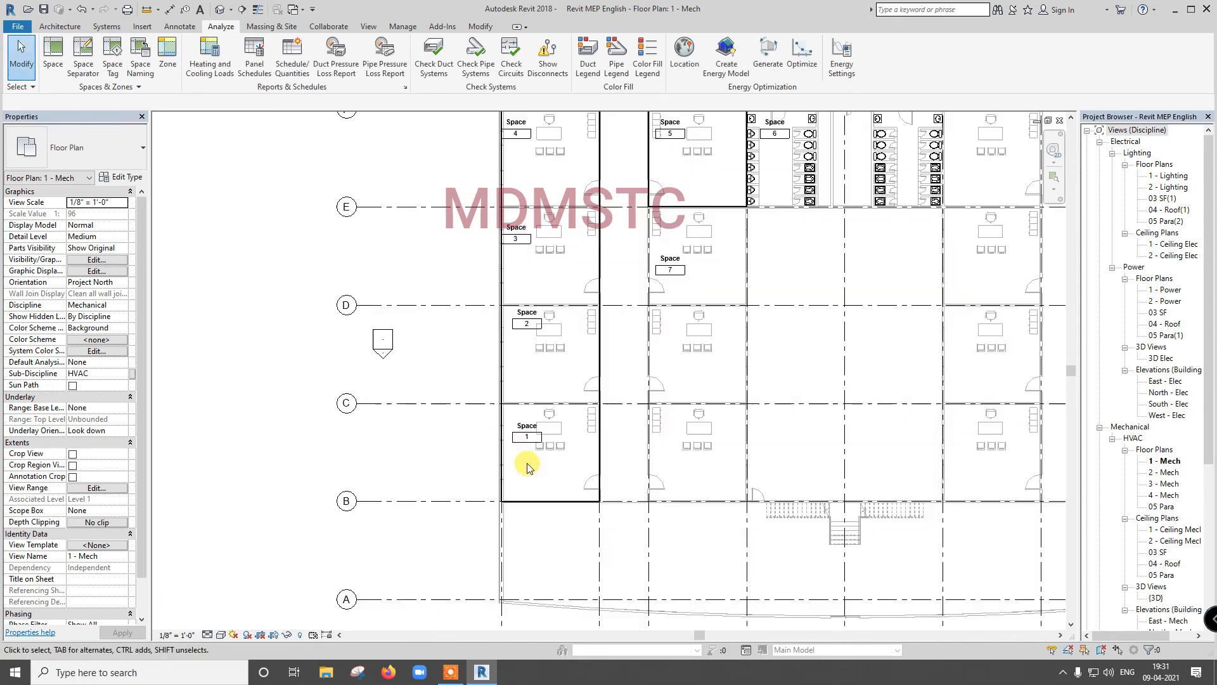
Step: Set the limit offset of Space 1, between grids B and C, to 12' 0"
scroll(530, 462, up, 3)
click(571, 464)
click(511, 443)
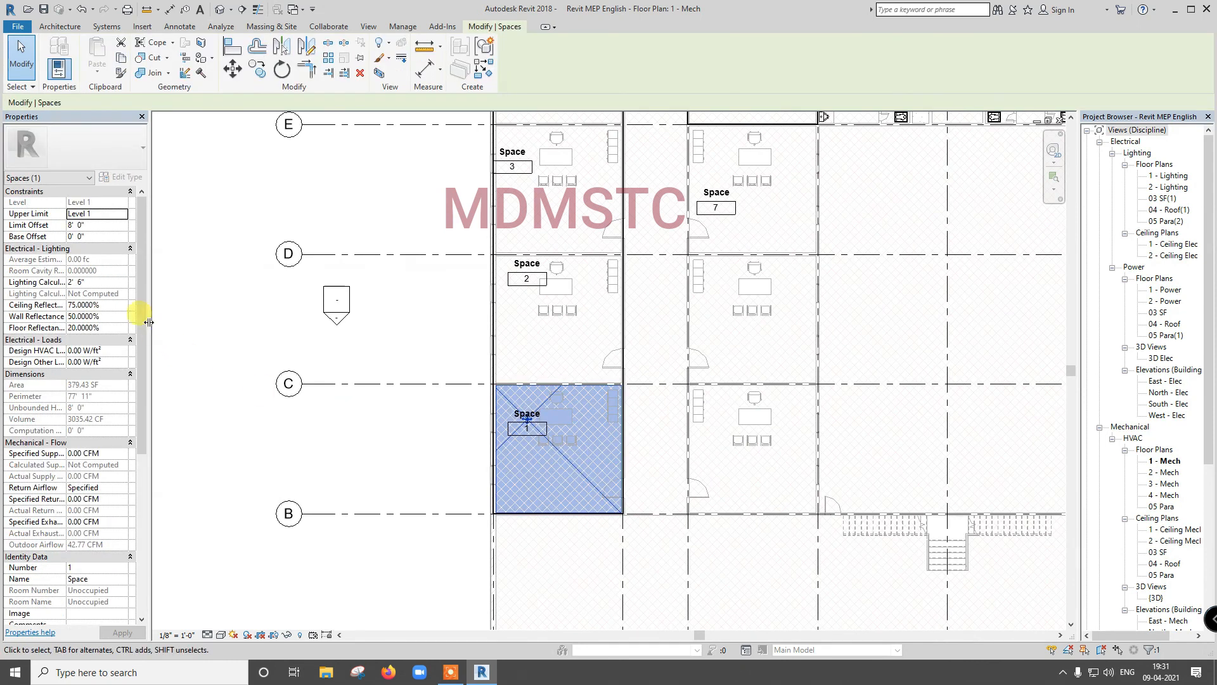
click(109, 225)
text(12)
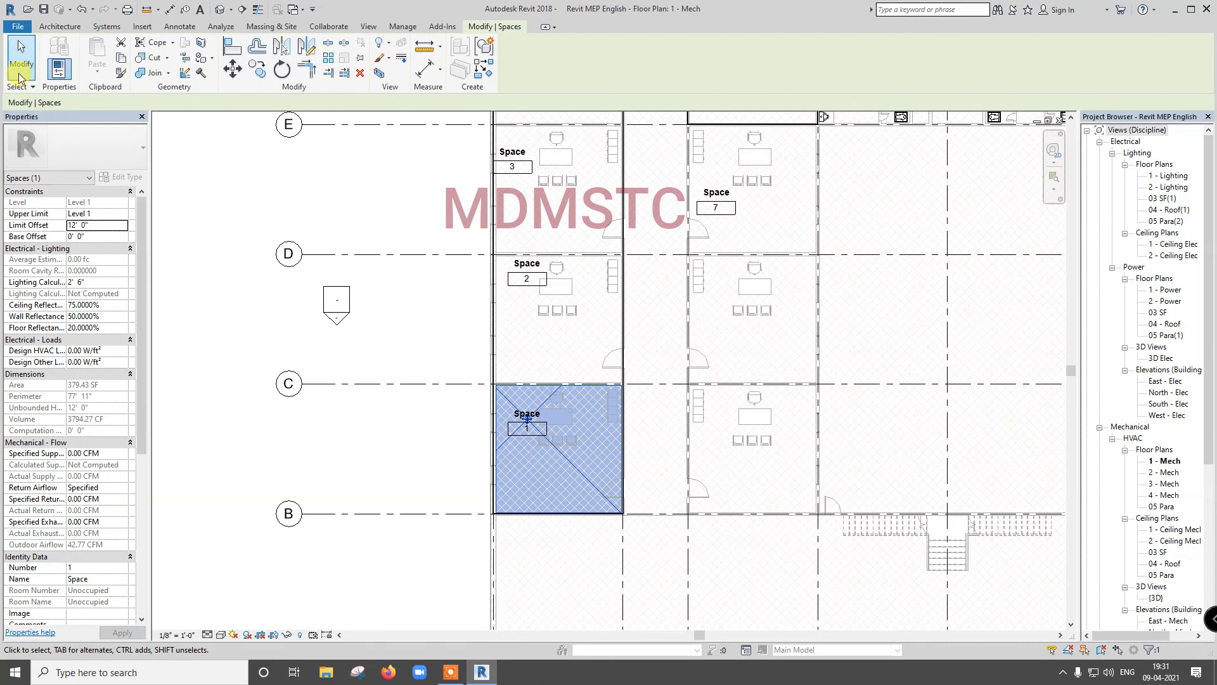
click(19, 75)
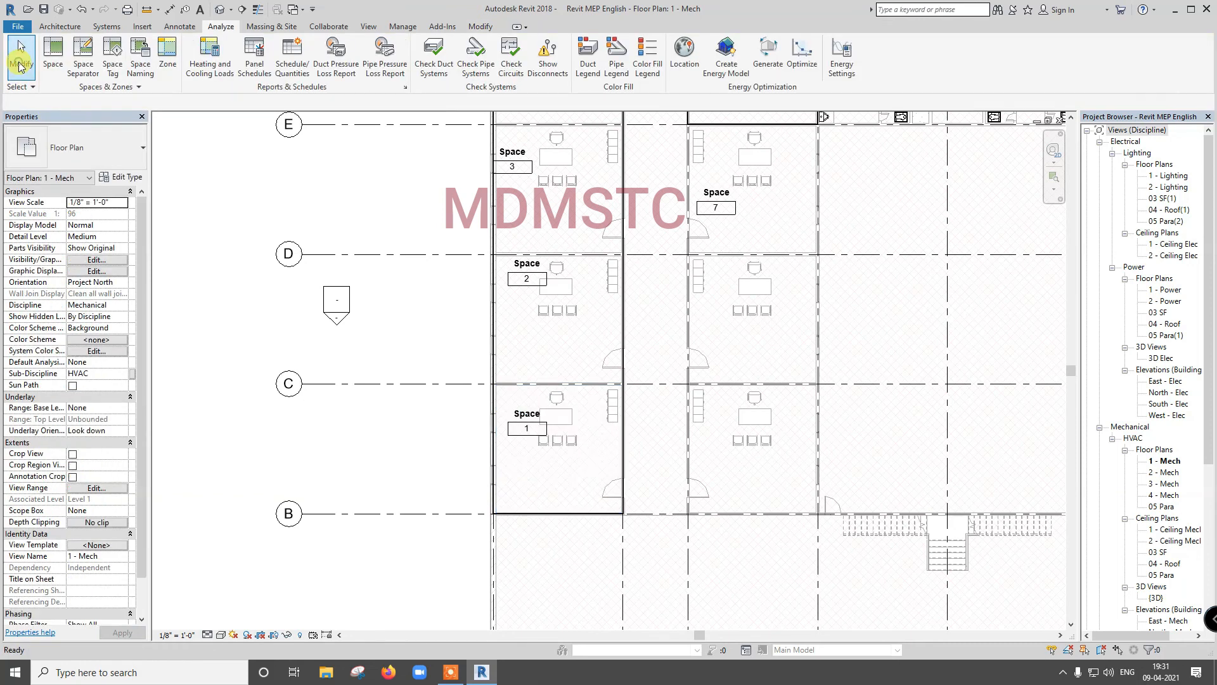
Step: Check the zone 2 spaces in the Heating and Cooling Loads details and calculate the loads report
click(197, 76)
click(696, 177)
click(691, 236)
click(680, 233)
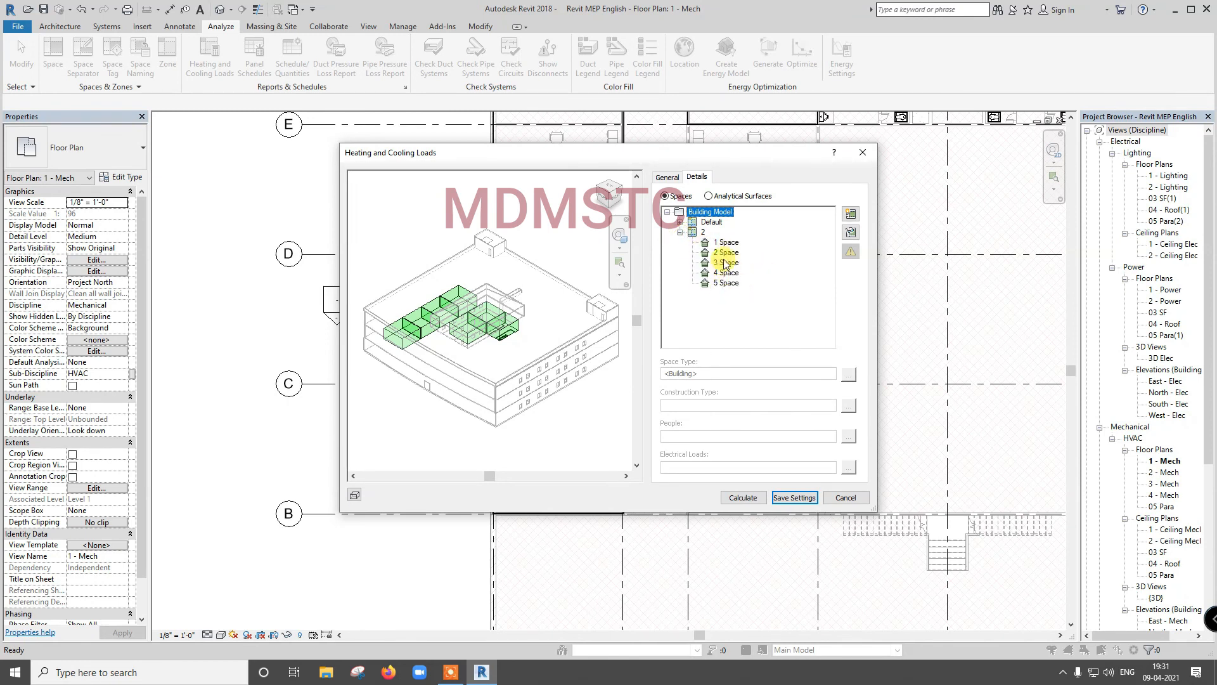
click(742, 498)
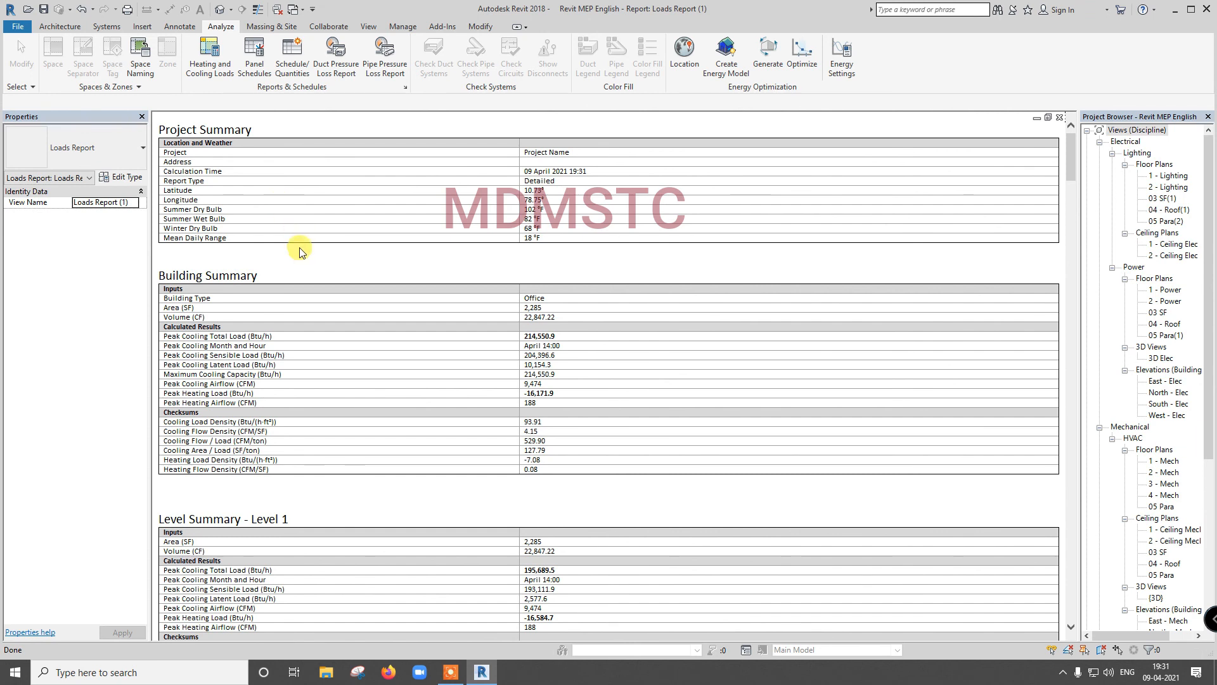
Step: Examine the peak cooling airflow in the Building Summary and the Level 1 summary of the loads report
scroll(346, 285, down, 3)
scroll(346, 285, up, 2)
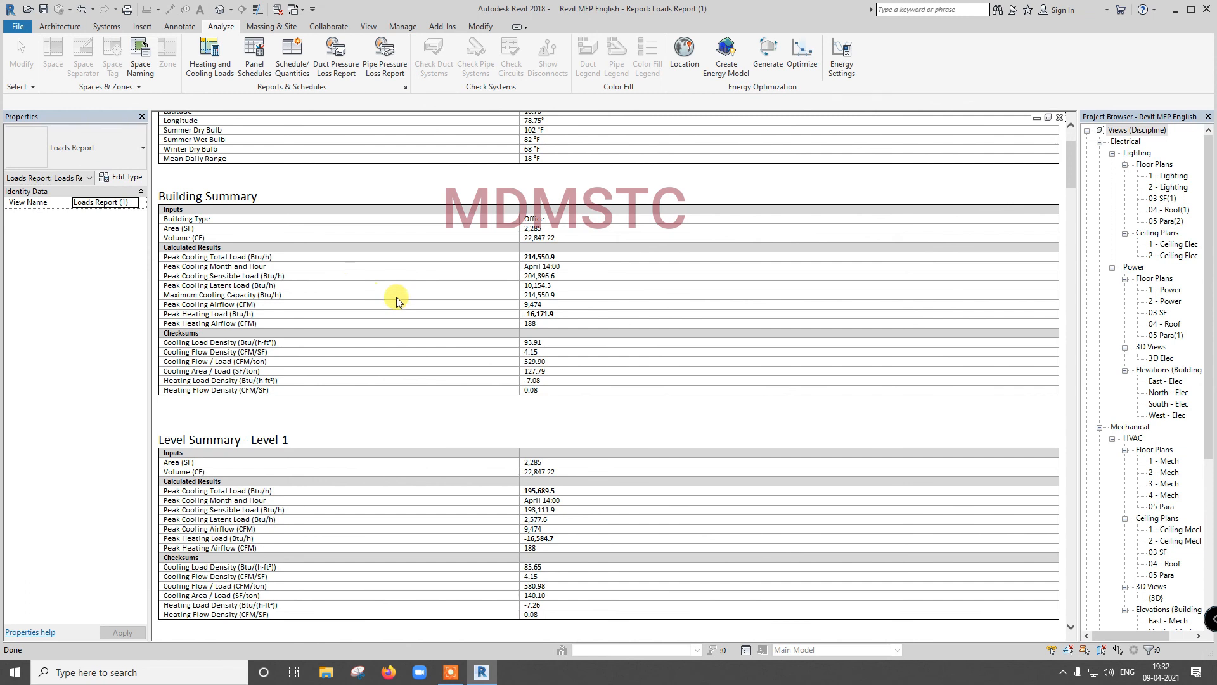
drag(162, 309, 257, 310)
drag(361, 311, 566, 309)
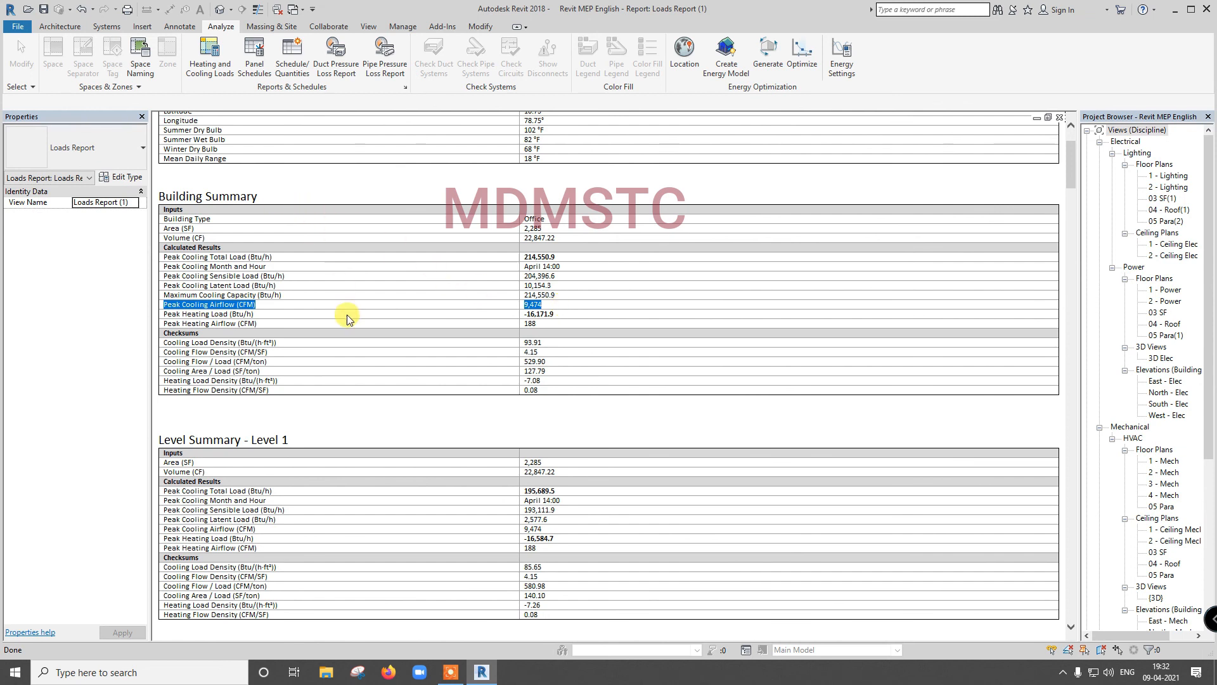
scroll(347, 330, down, 1)
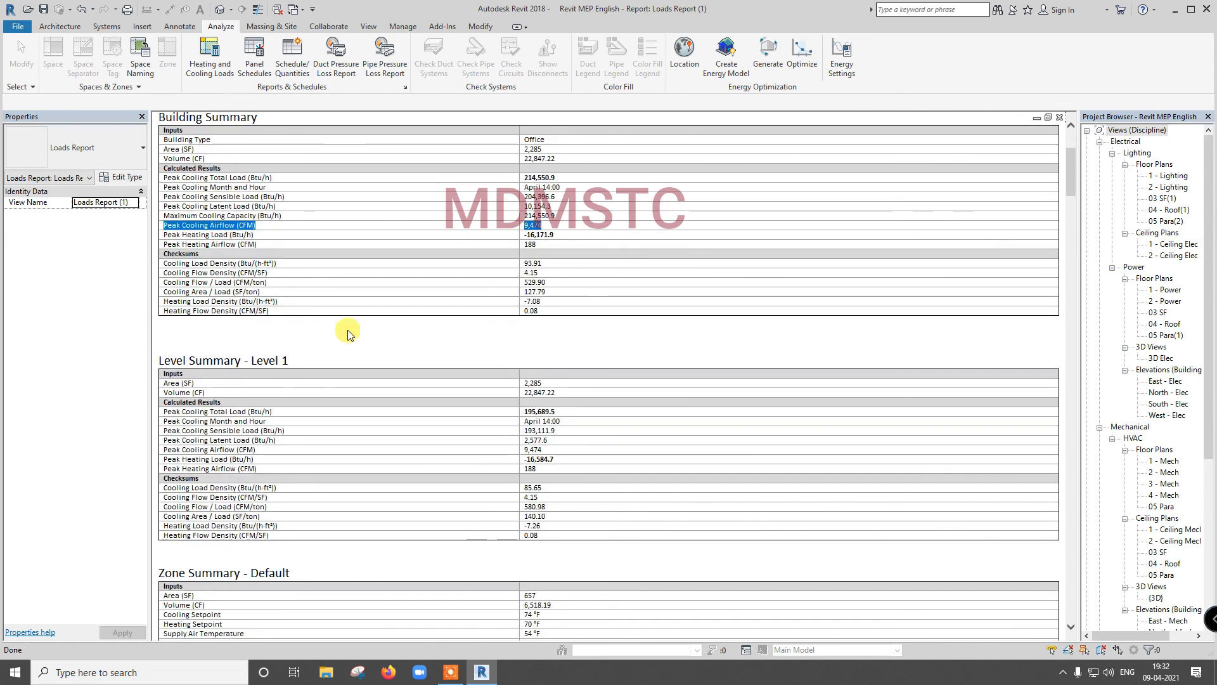
scroll(347, 334, down, 1)
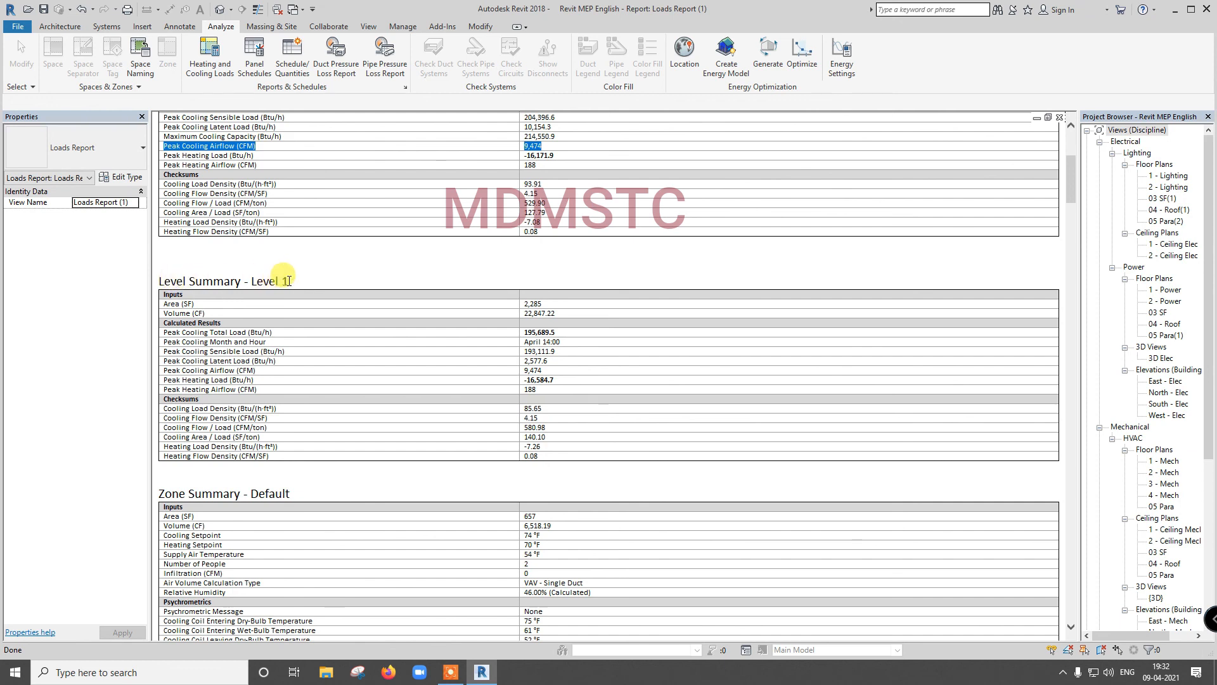
drag(164, 373, 566, 374)
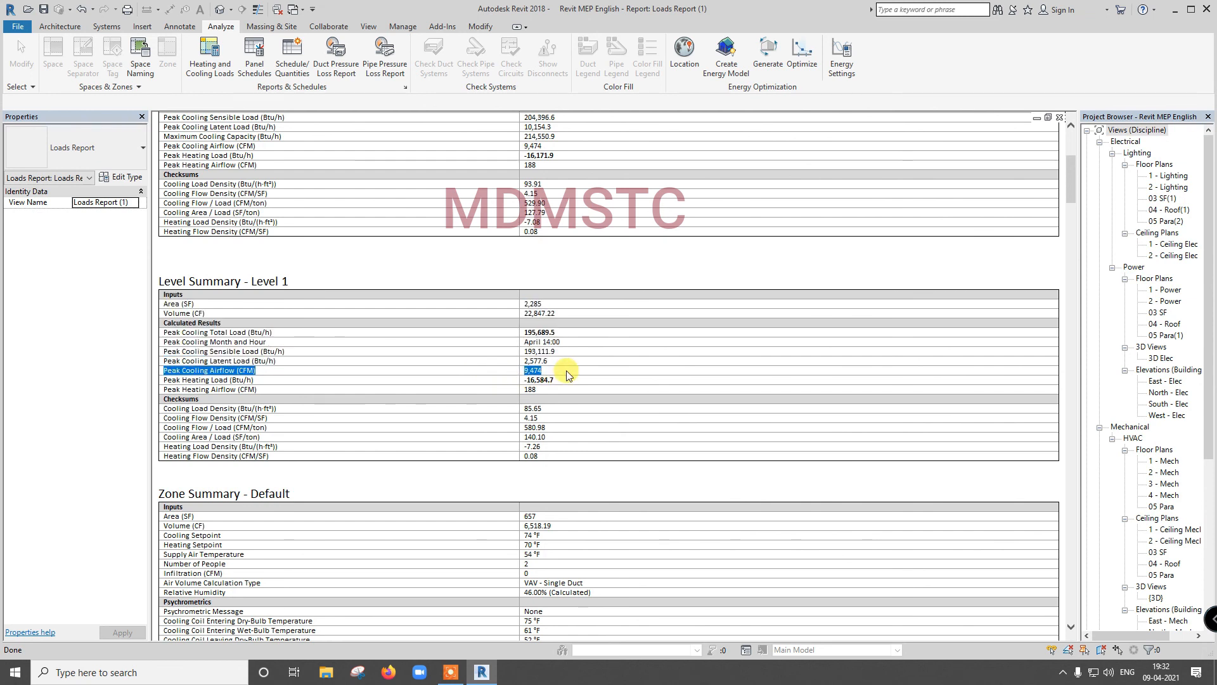
Step: Review the Default zone summary and examine the peak cooling airflow in the Zone 2 summary
scroll(566, 374, down, 4)
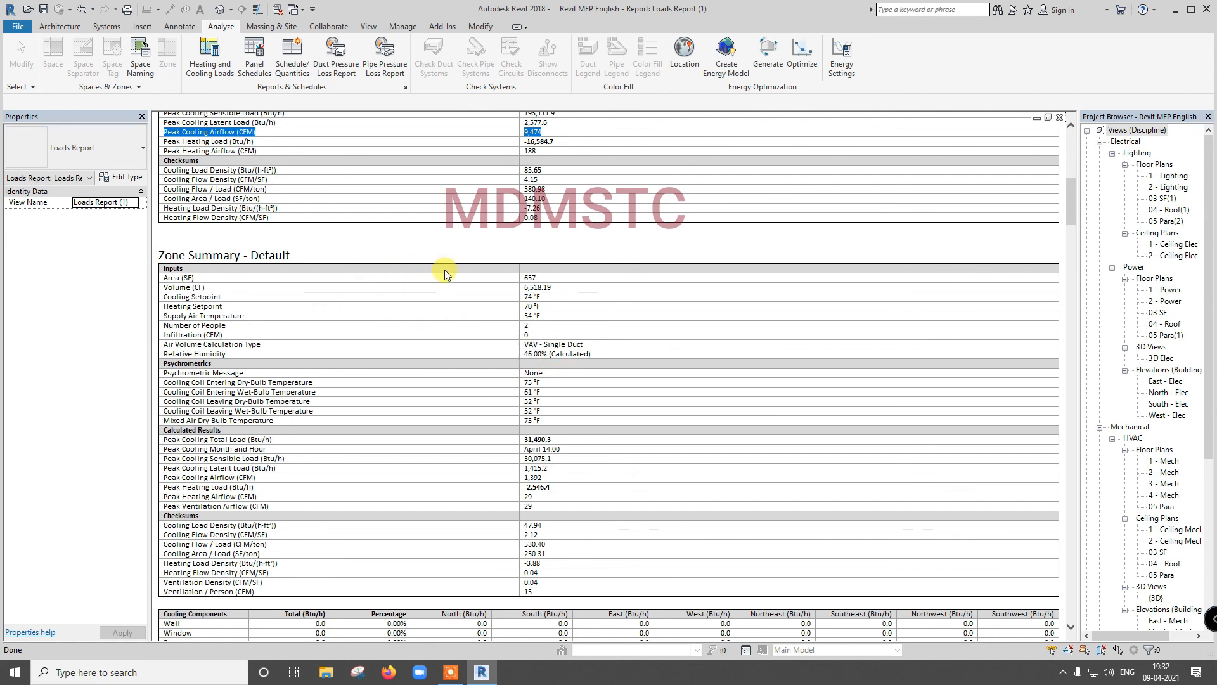
scroll(443, 269, down, 10)
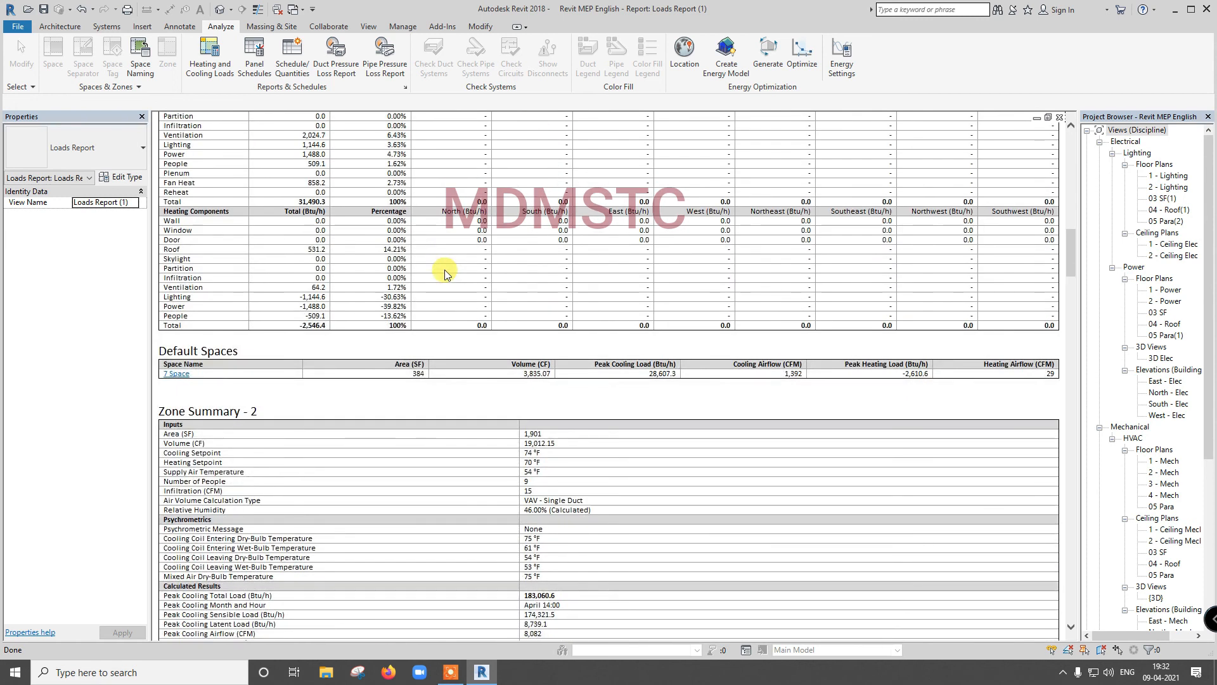
scroll(444, 268, down, 3)
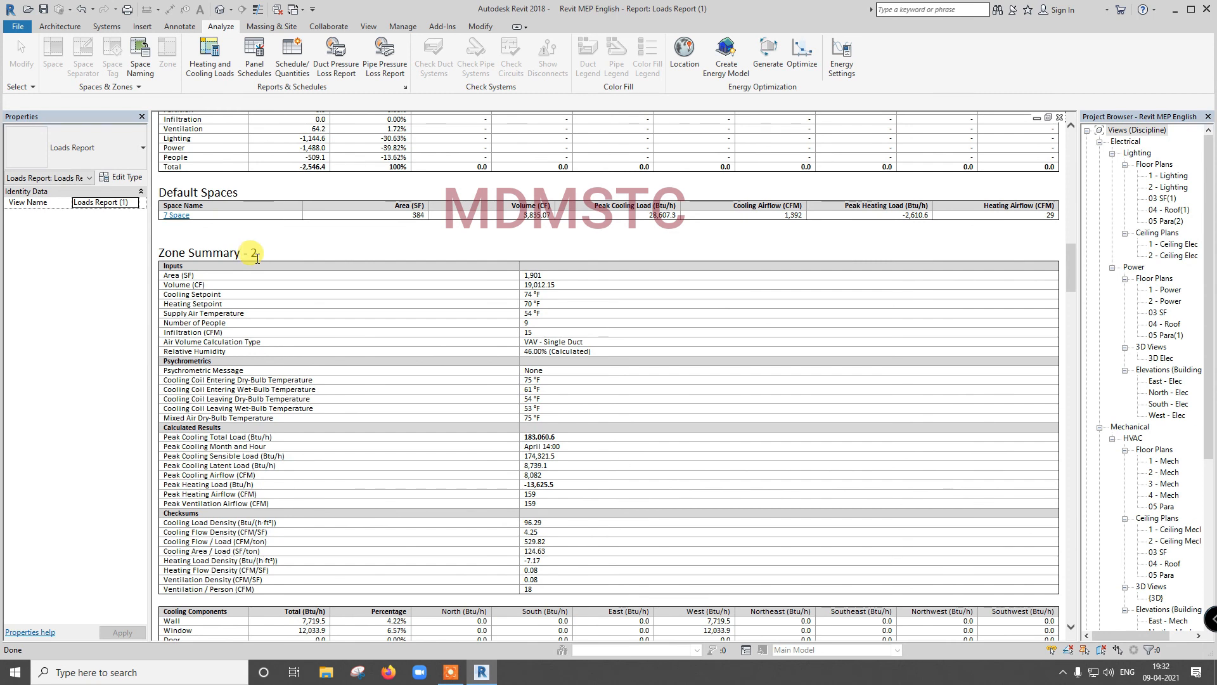
scroll(255, 257, down, 3)
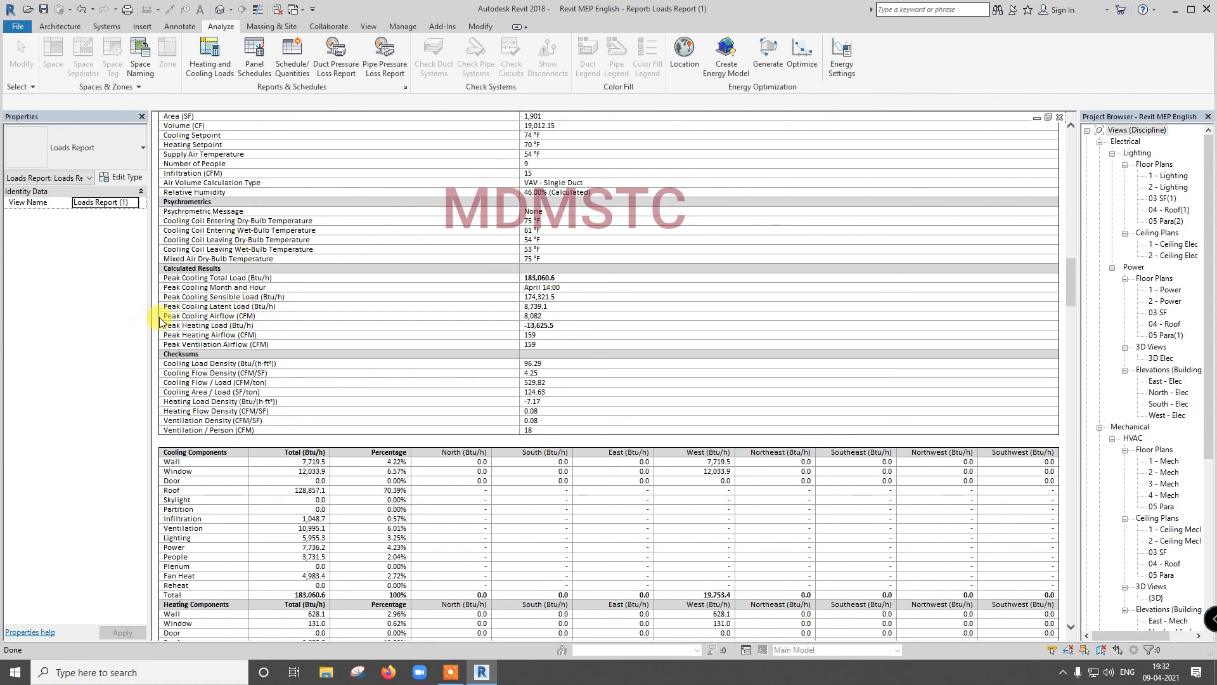
drag(160, 319, 521, 318)
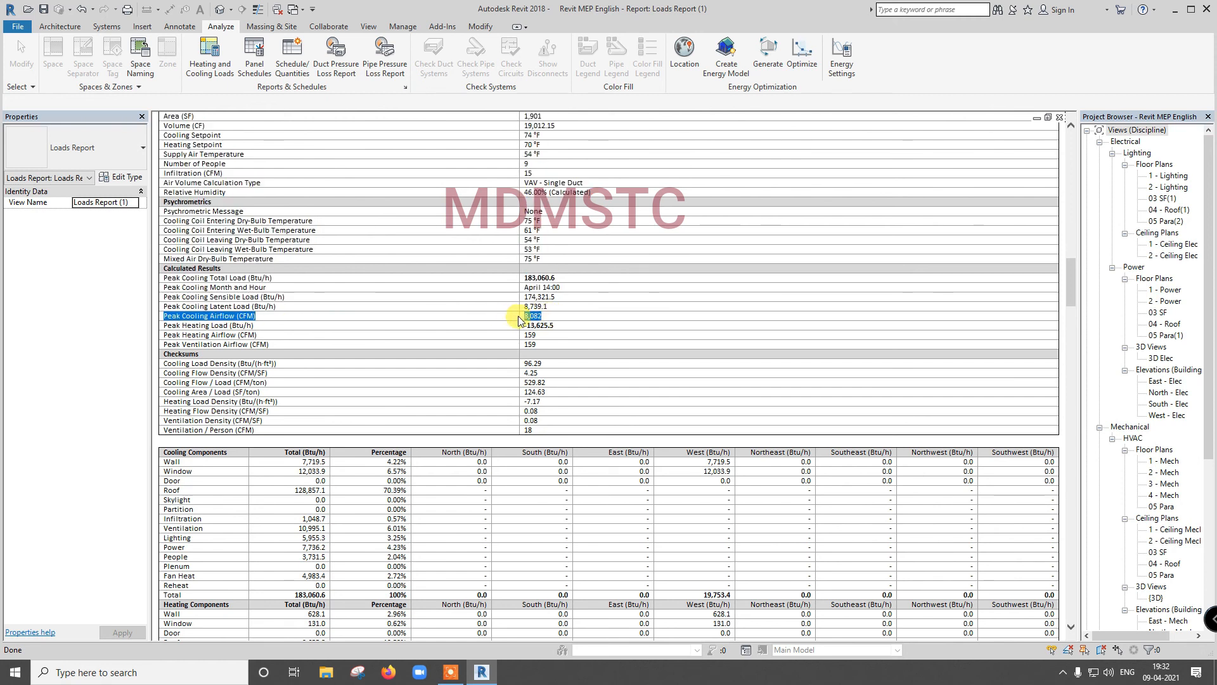
Step: Review zone 2's cooling and heating components and examine Space 1's cooling airflow in the zone's spaces table
scroll(518, 318, down, 7)
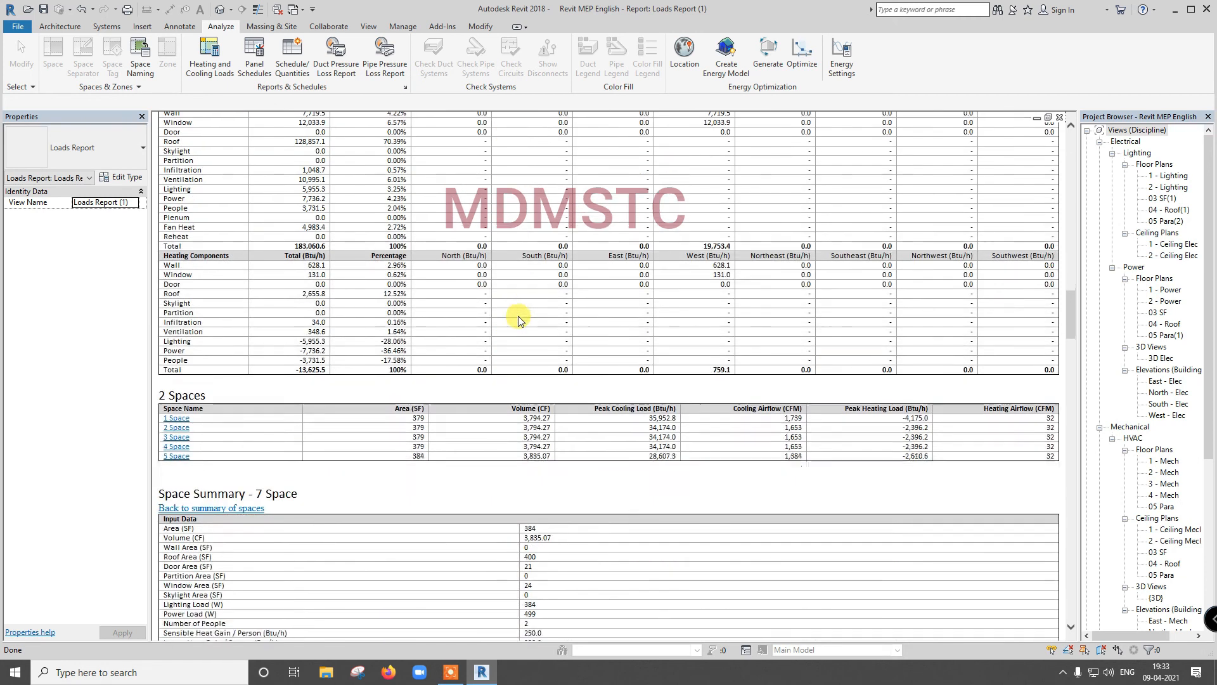
scroll(519, 319, up, 3)
scroll(518, 315, up, 3)
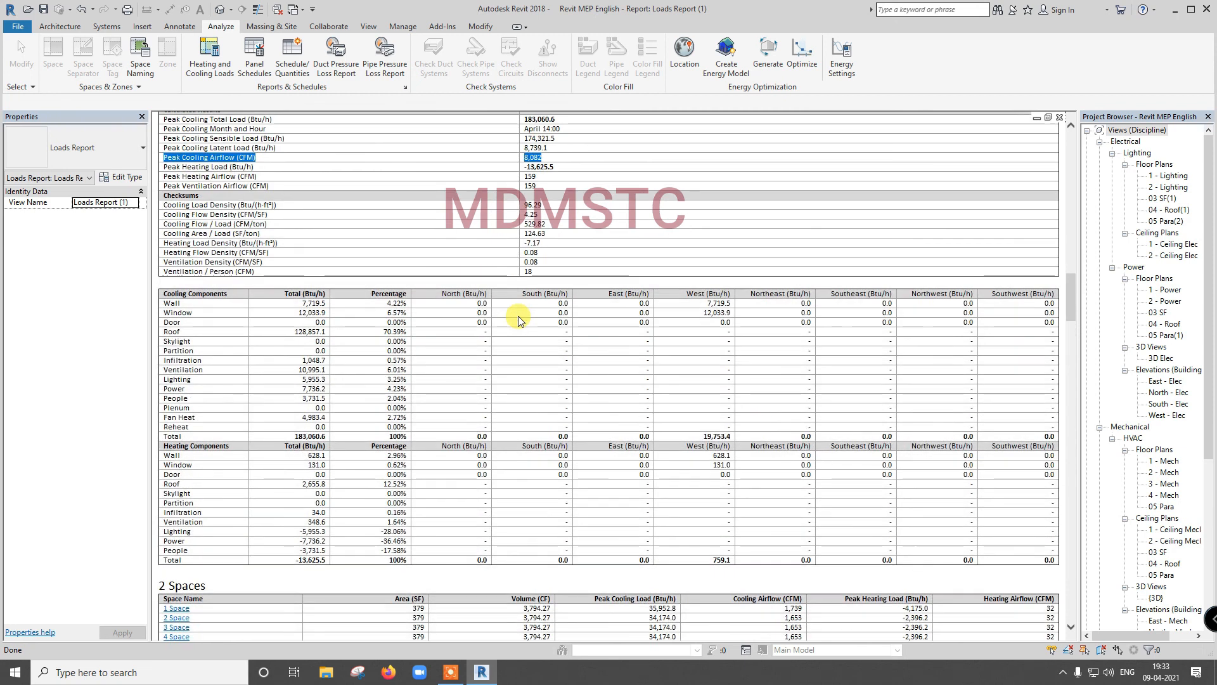
scroll(530, 324, down, 4)
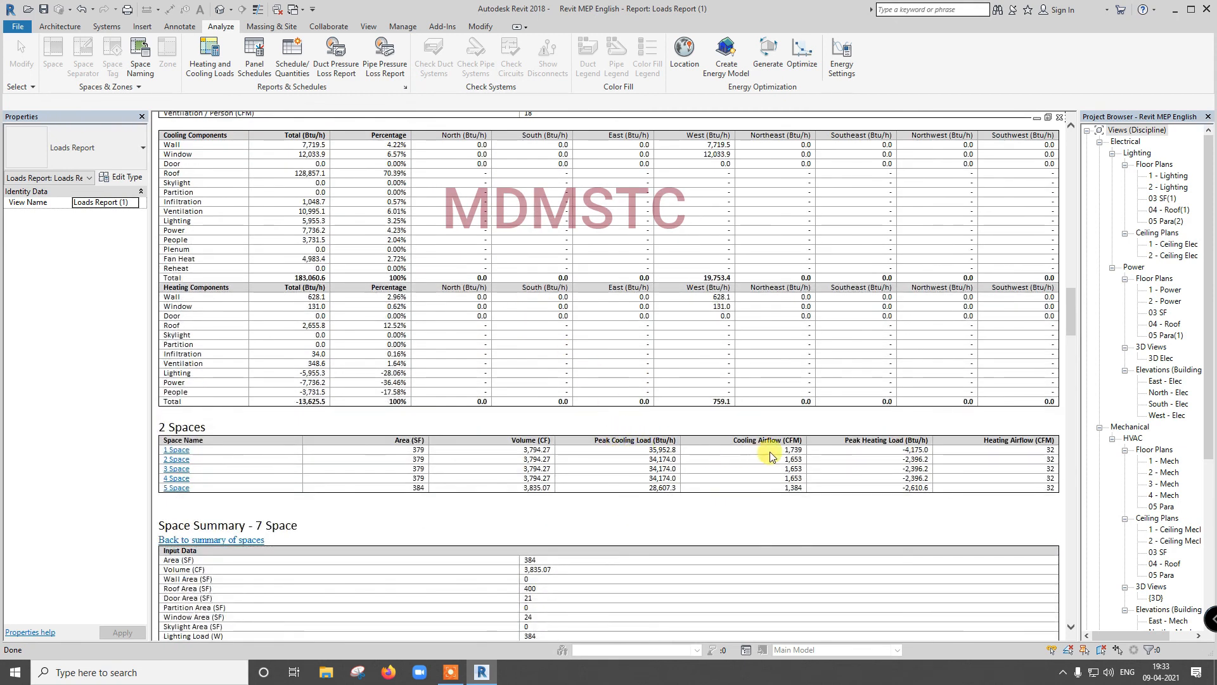
double_click(789, 449)
Step: List the project's saved loads reports in the Project Browser and close the open report
drag(1208, 320, 1211, 498)
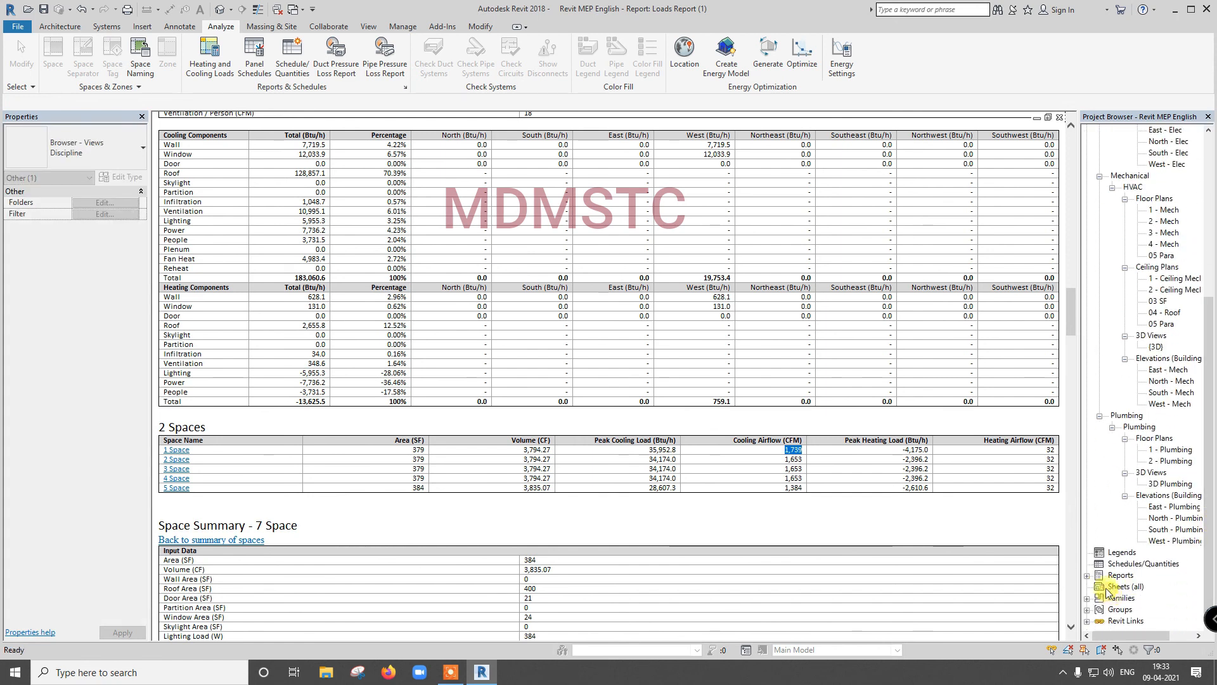
click(1086, 575)
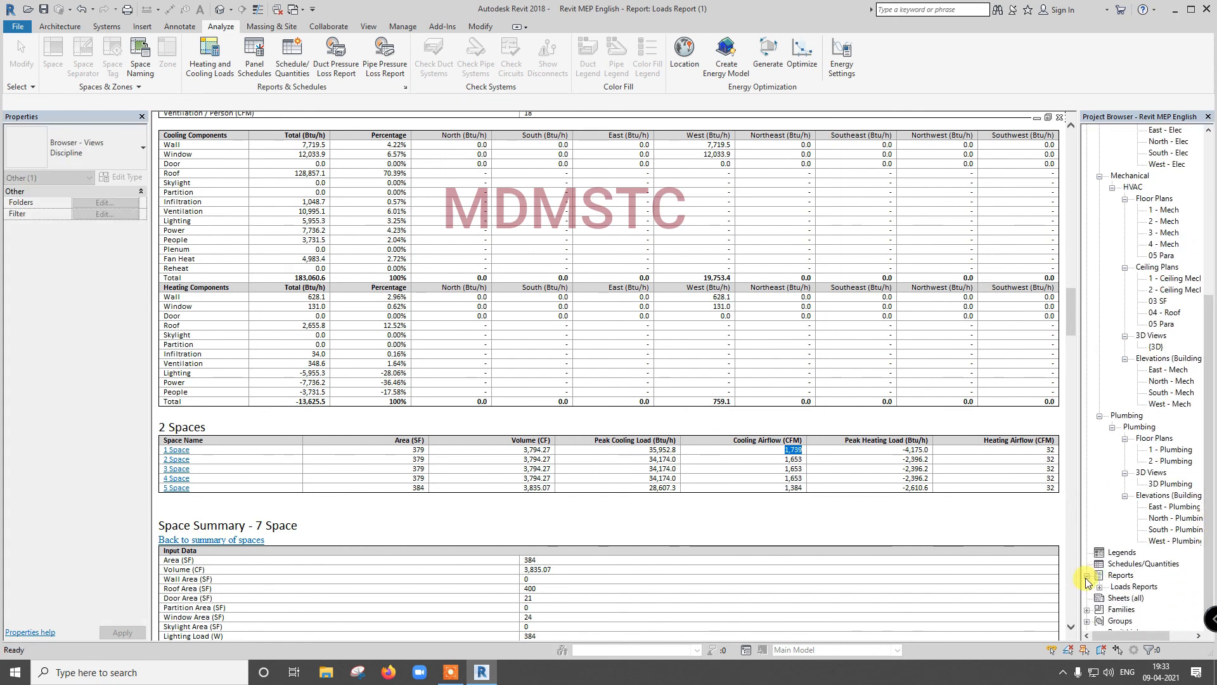
click(1099, 587)
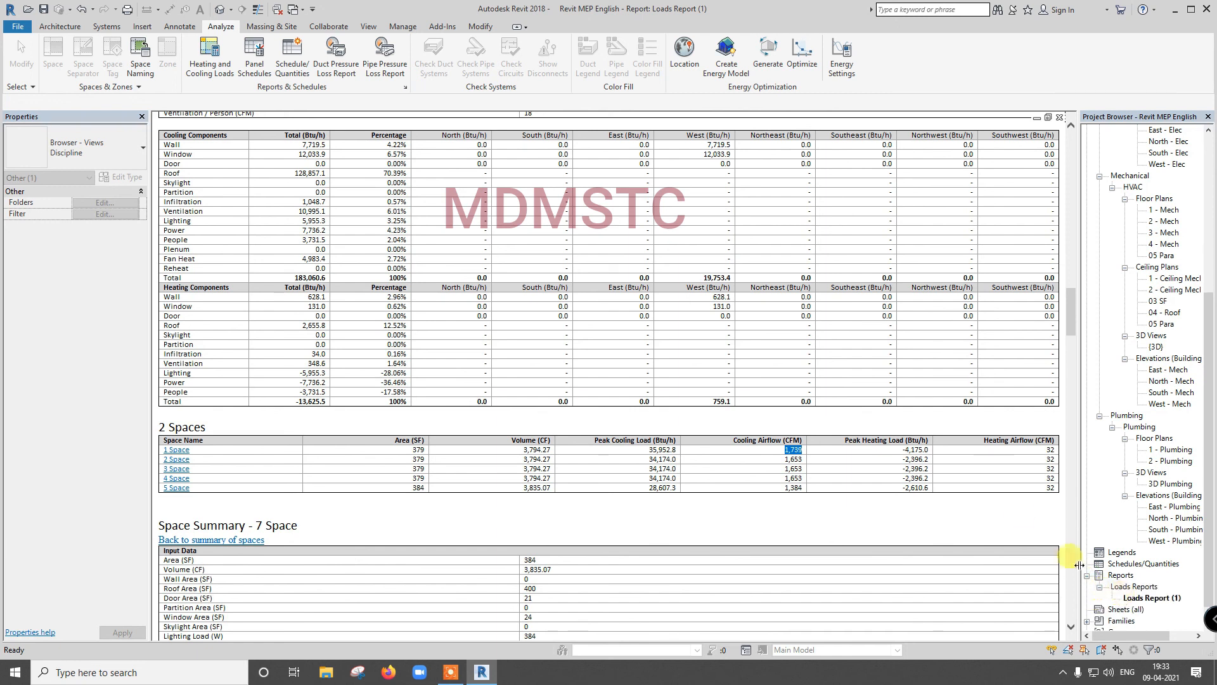
click(1059, 117)
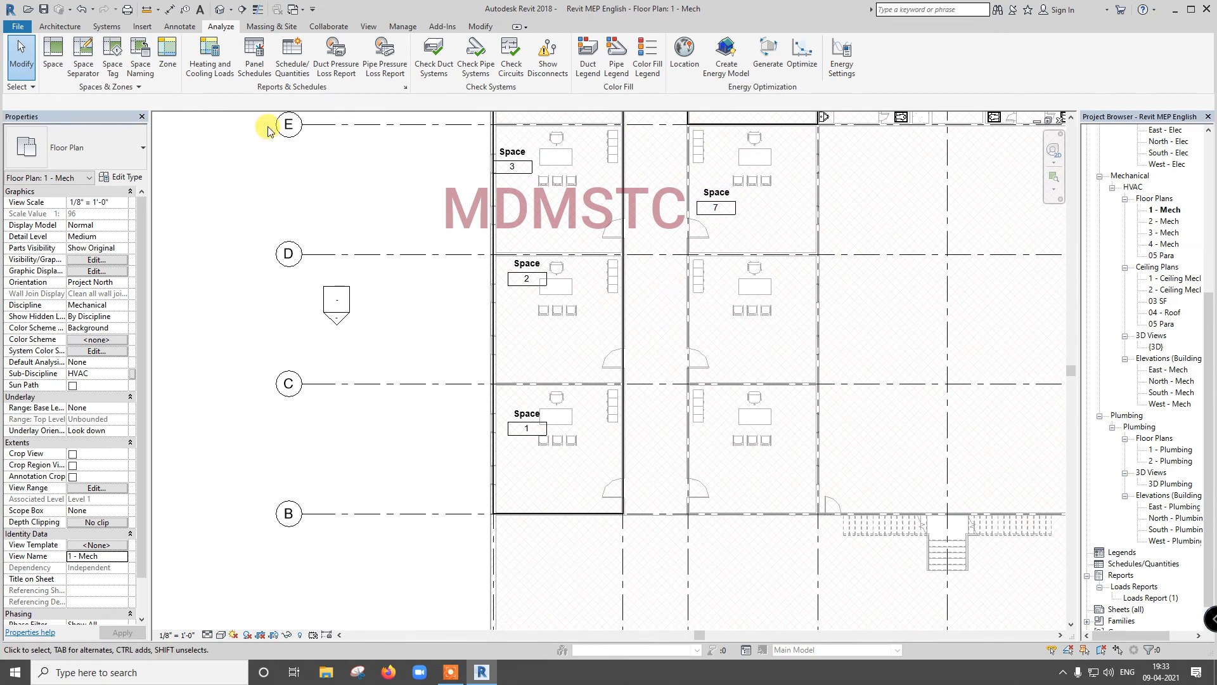
Step: Calculate a second heating and cooling loads report from the 1 - Mech plan and locate it among the saved loads reports
click(210, 64)
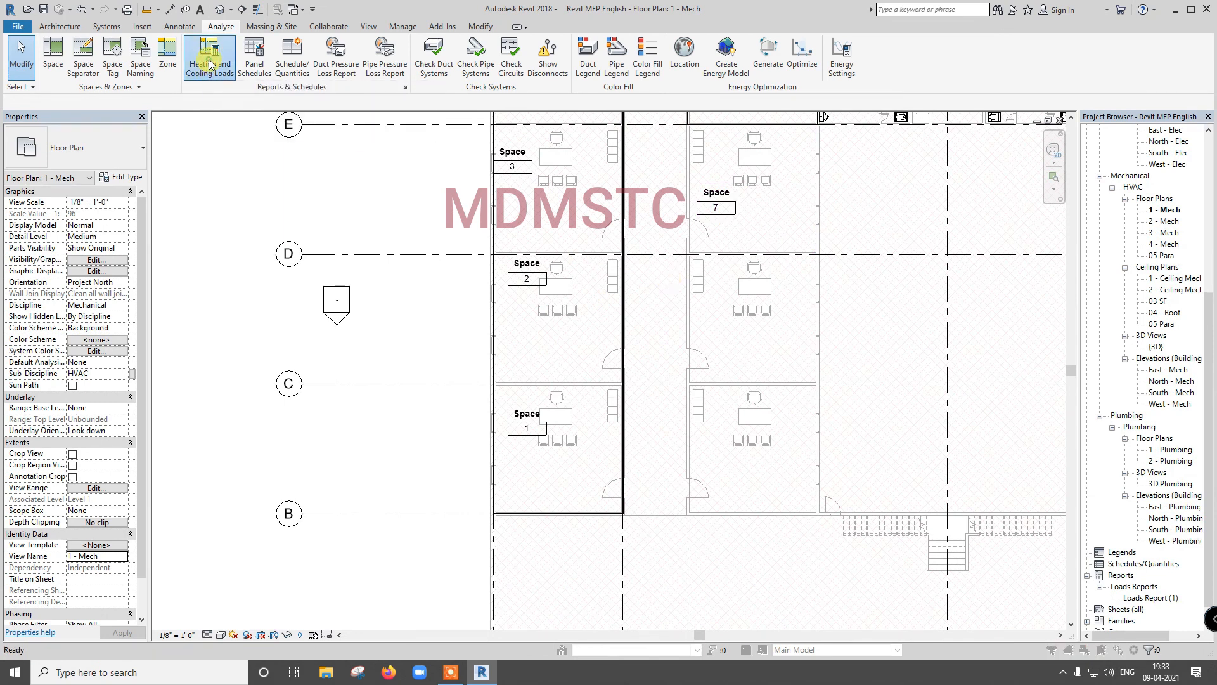
click(738, 496)
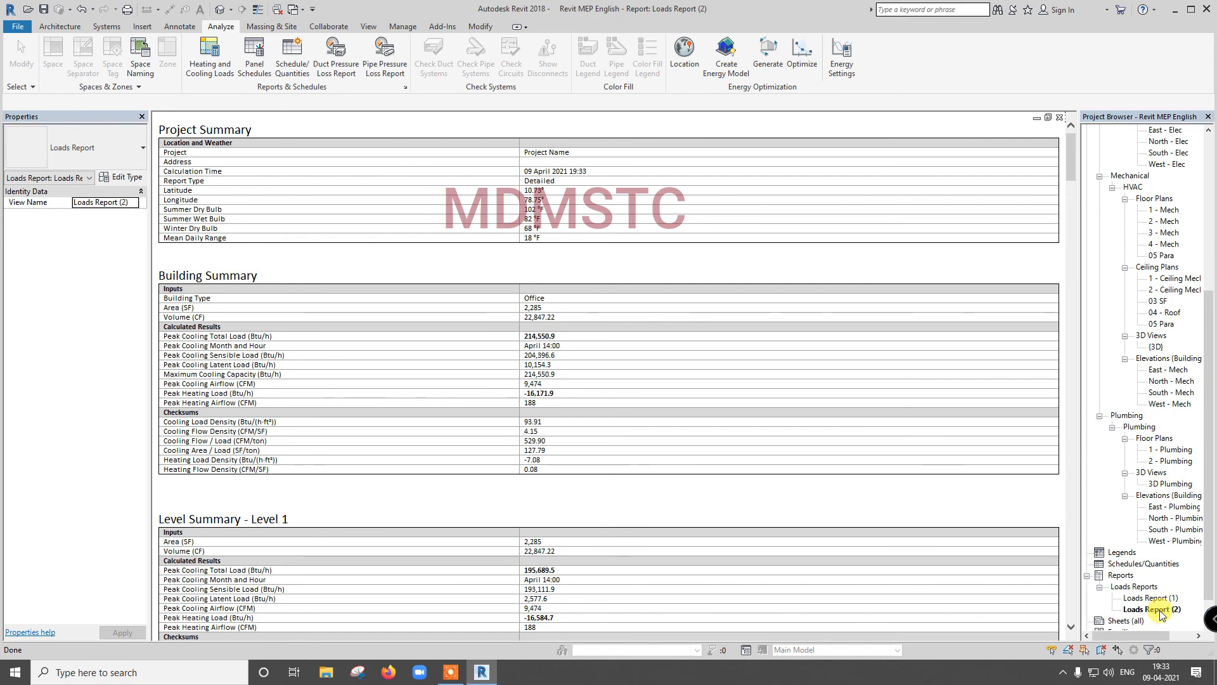
drag(1208, 579, 1209, 601)
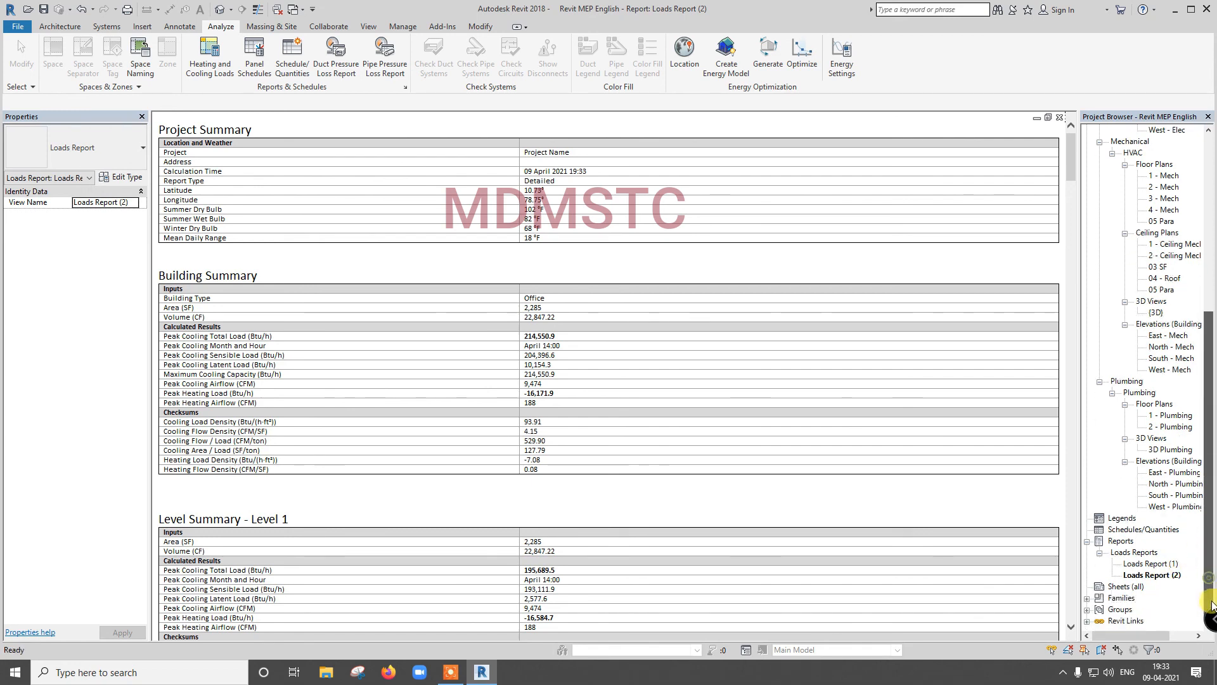